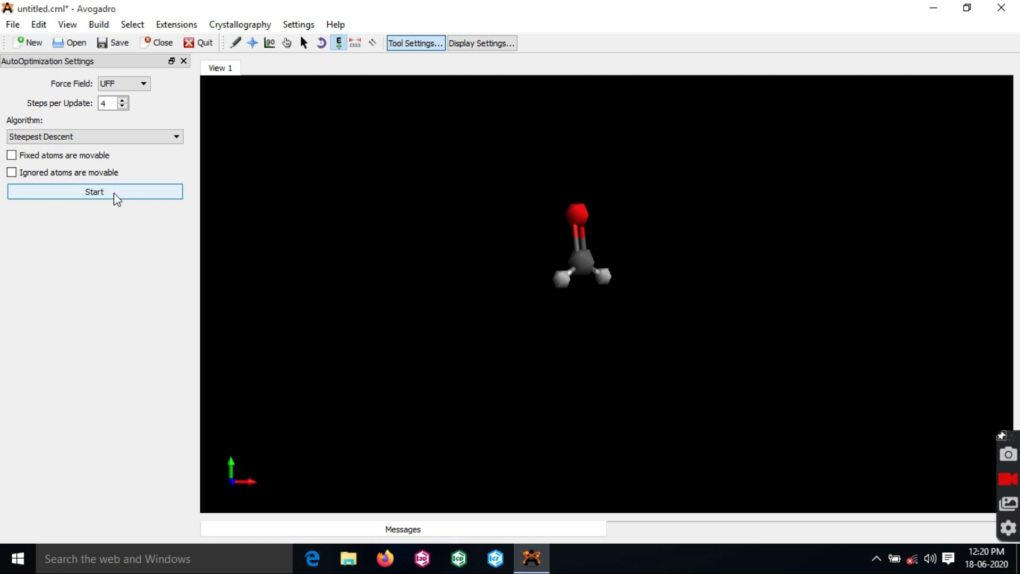
Open the Gaussian input generator for the formaldehyde molecule and set the job title to EXAMPLE
{"action": "left_click", "coordinate": [253, 43]}
{"action": "left_click_drag", "start_coordinate": [557, 268], "coordinate": [433, 328]}
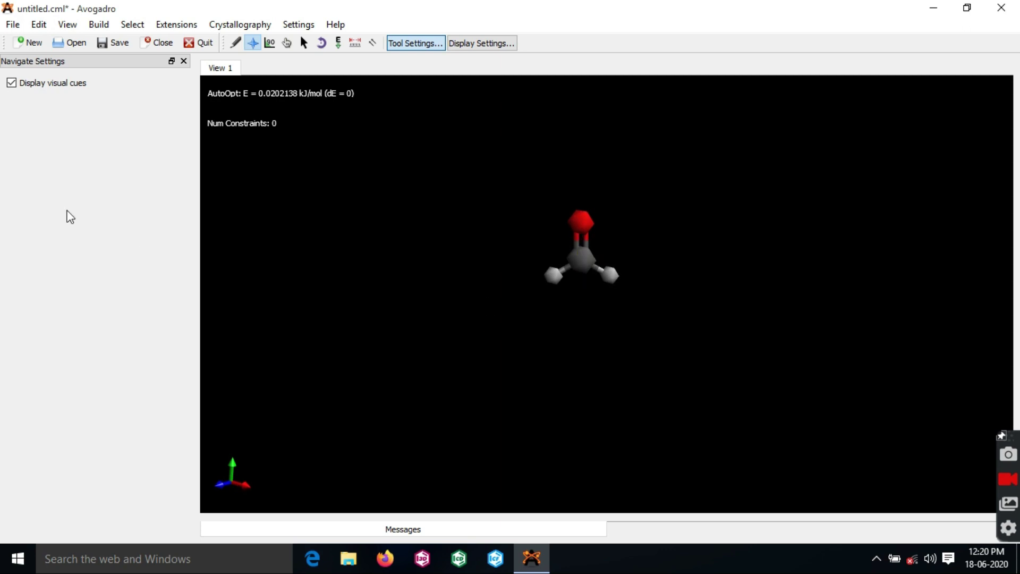
{"action": "left_click", "coordinate": [181, 25]}
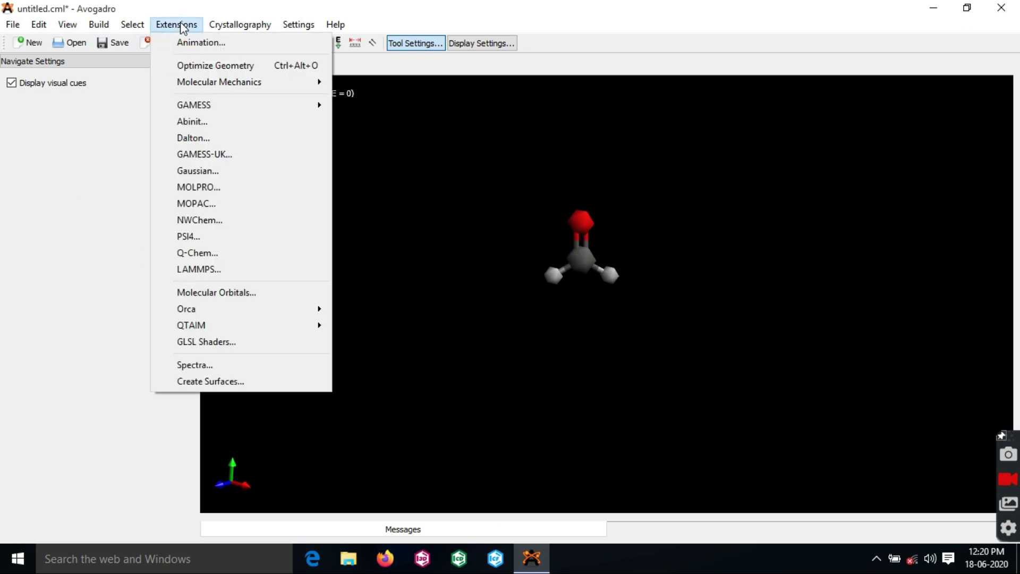
{"action": "left_click", "coordinate": [197, 177]}
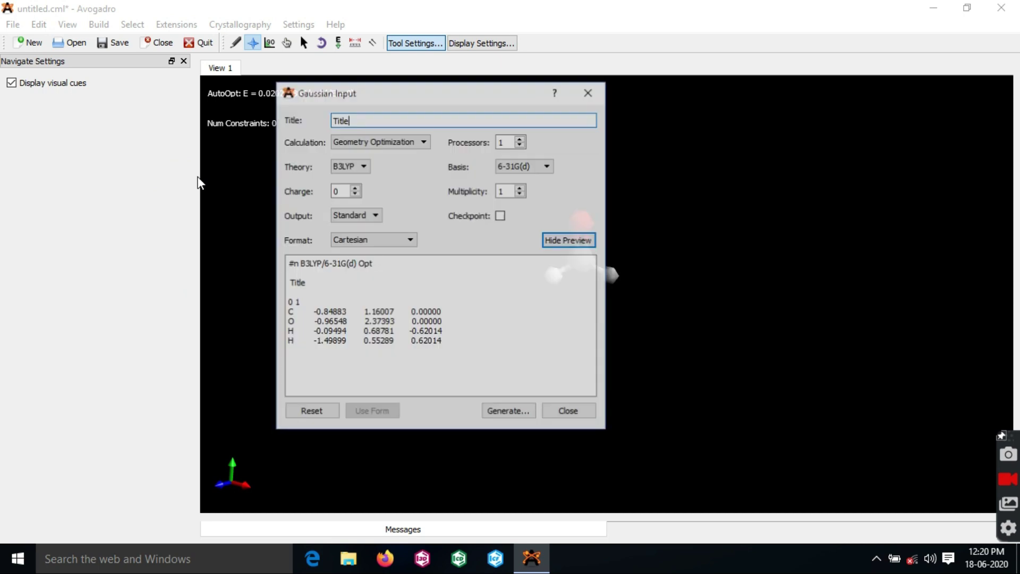
{"action": "double_click", "coordinate": [375, 120]}
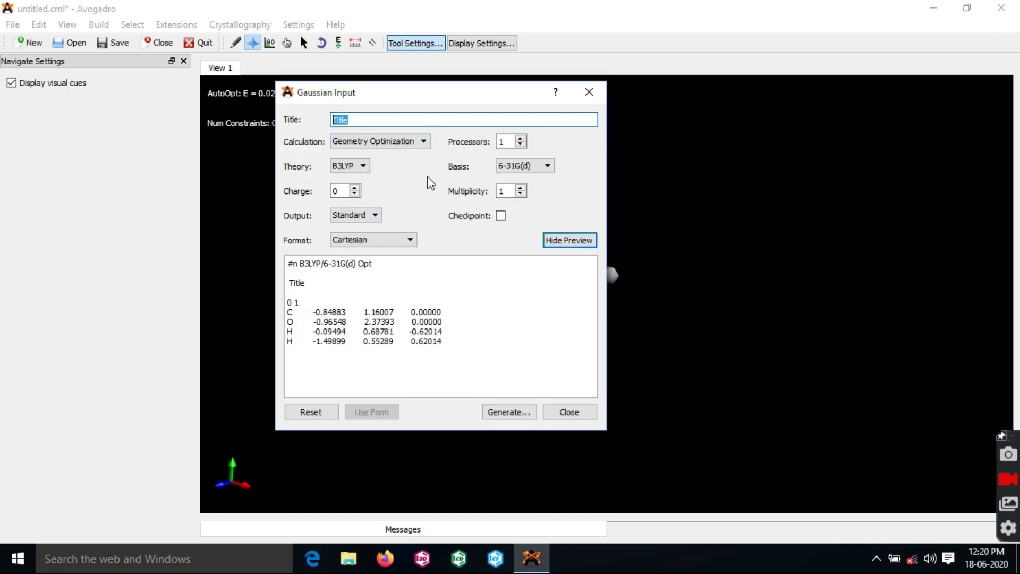
{"action": "type", "text": "EXAMPLE"}
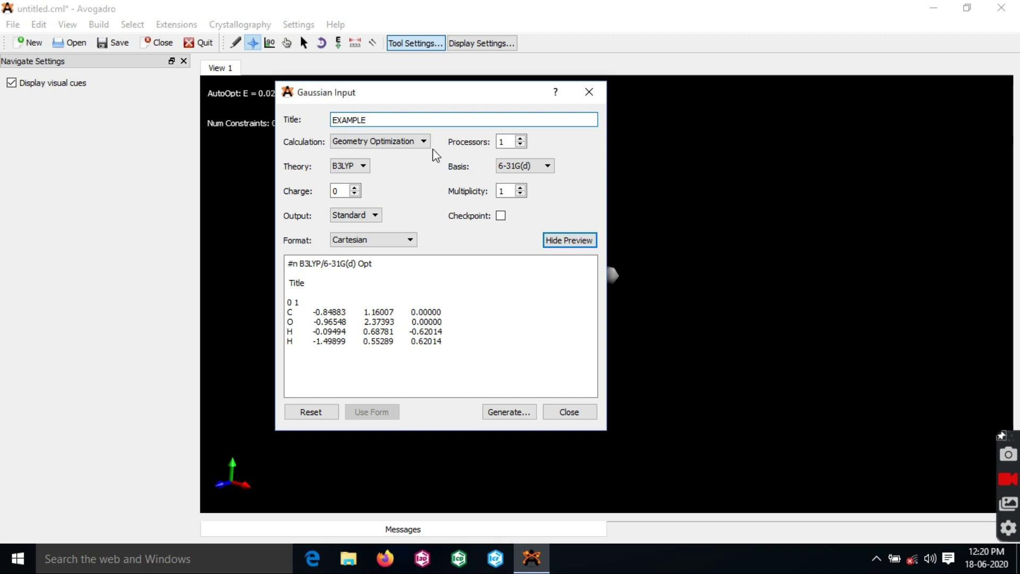
Choose Geometry Optimization as the calculation type and Cartesian as the coordinate format for the Gaussian input
{"action": "left_click", "coordinate": [399, 143]}
{"action": "left_click", "coordinate": [391, 164]}
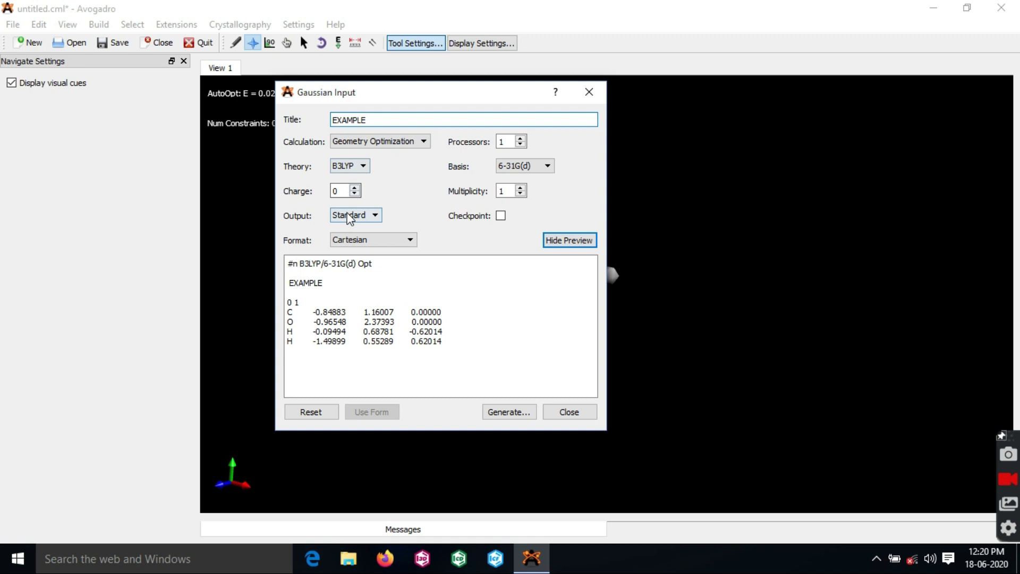
{"action": "left_click", "coordinate": [387, 241]}
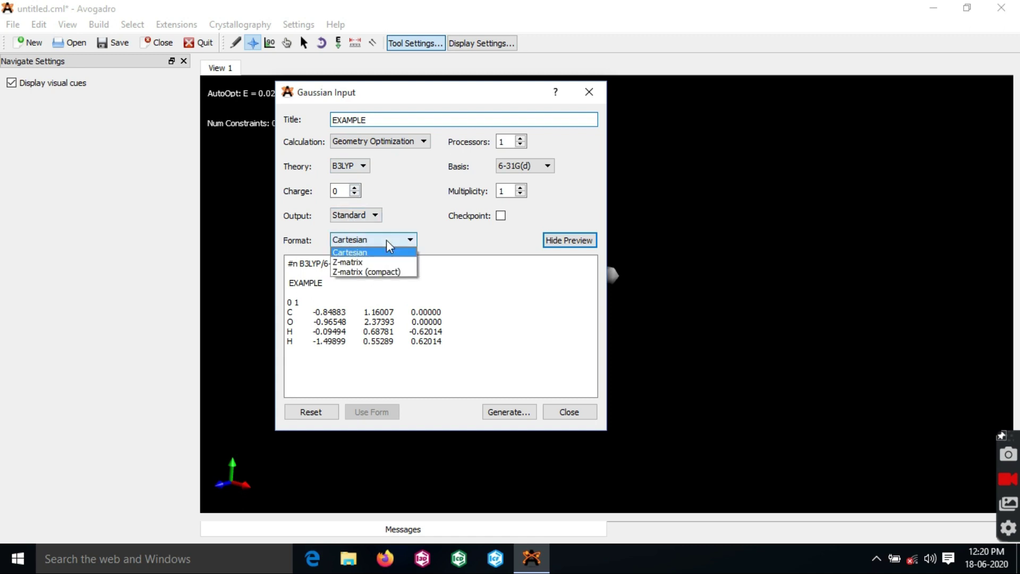
{"action": "left_click", "coordinate": [385, 254]}
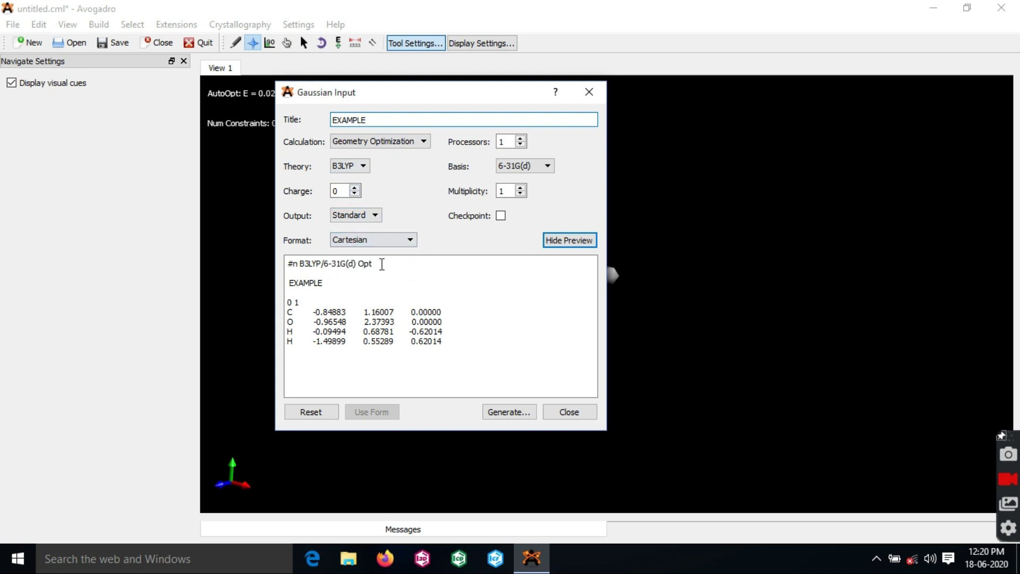
Add the freq keyword after Opt in the route line of the input preview
{"action": "left_click_drag", "start_coordinate": [478, 365], "coordinate": [274, 304]}
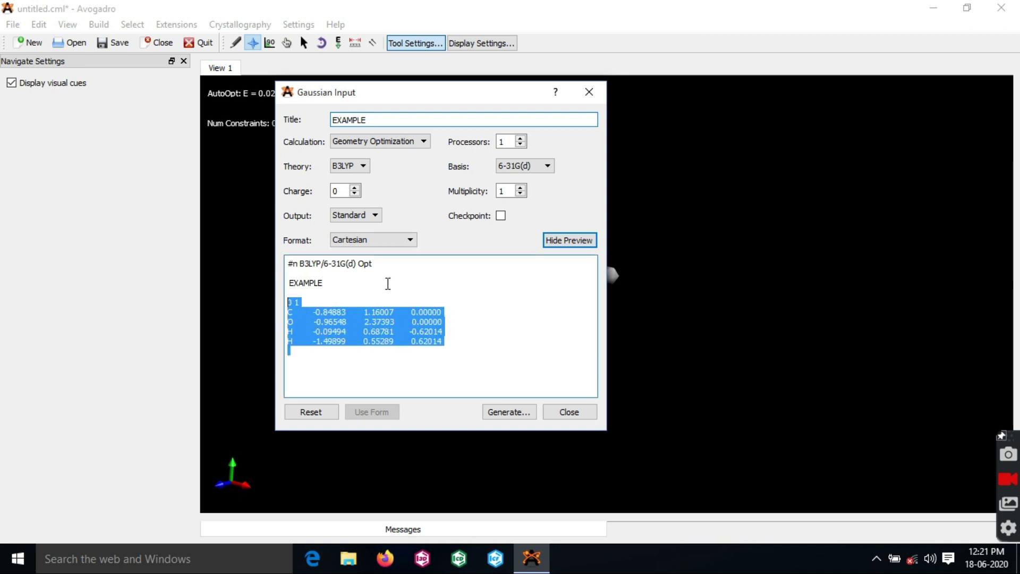
{"action": "left_click", "coordinate": [391, 265]}
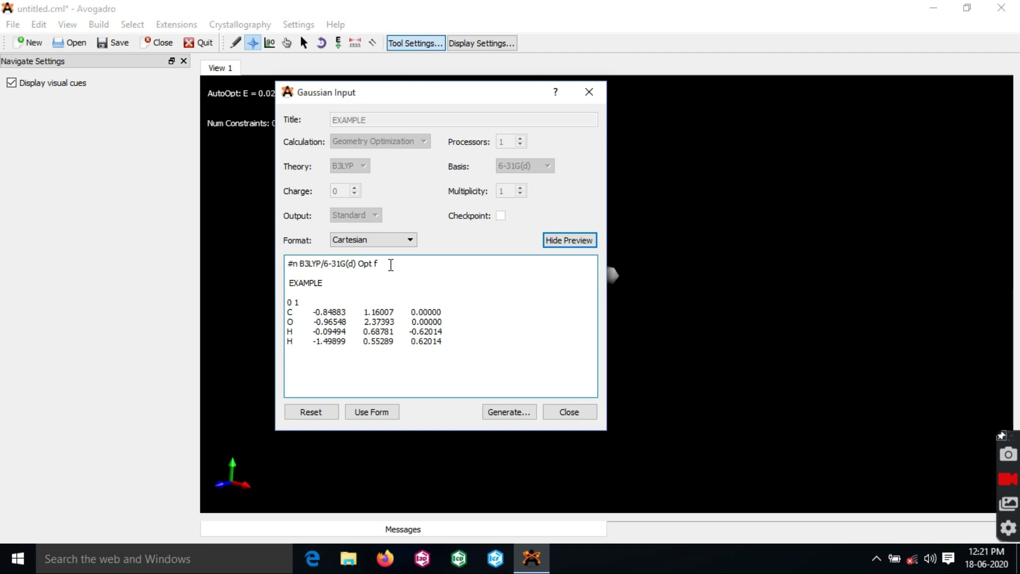
{"action": "type", "text": "freq"}
Generate the Gaussian input deck as example.com on the Desktop and close the input generator
{"action": "left_click", "coordinate": [506, 414]}
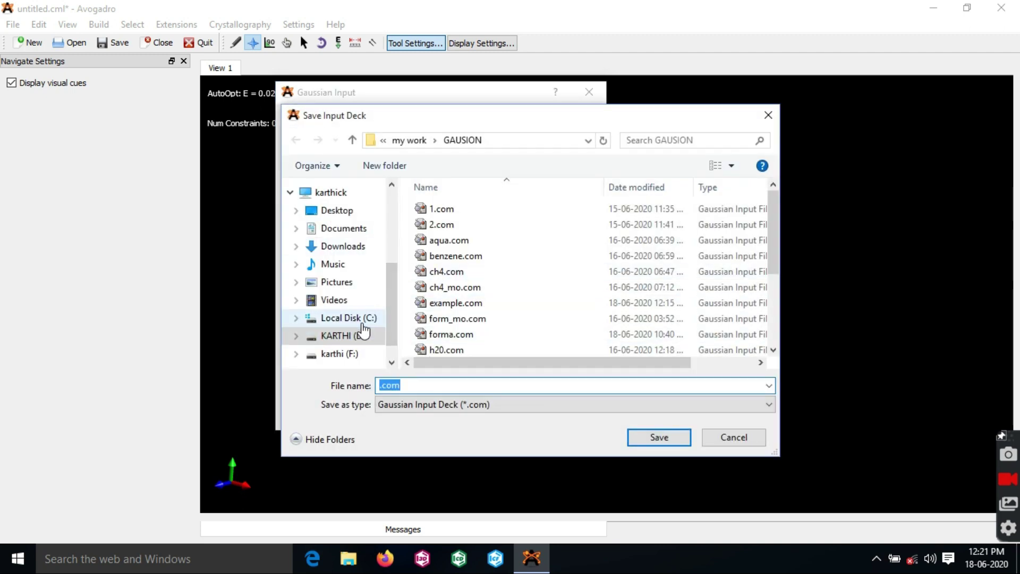
{"action": "left_click", "coordinate": [348, 212]}
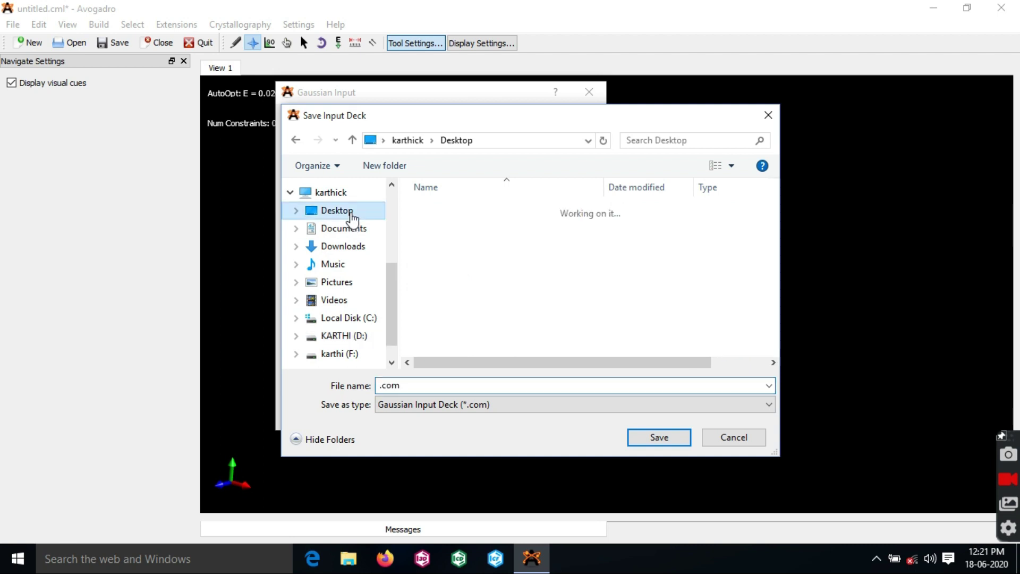
{"action": "double_click", "coordinate": [380, 385]}
{"action": "left_click", "coordinate": [380, 384]}
{"action": "type", "text": "exa"}
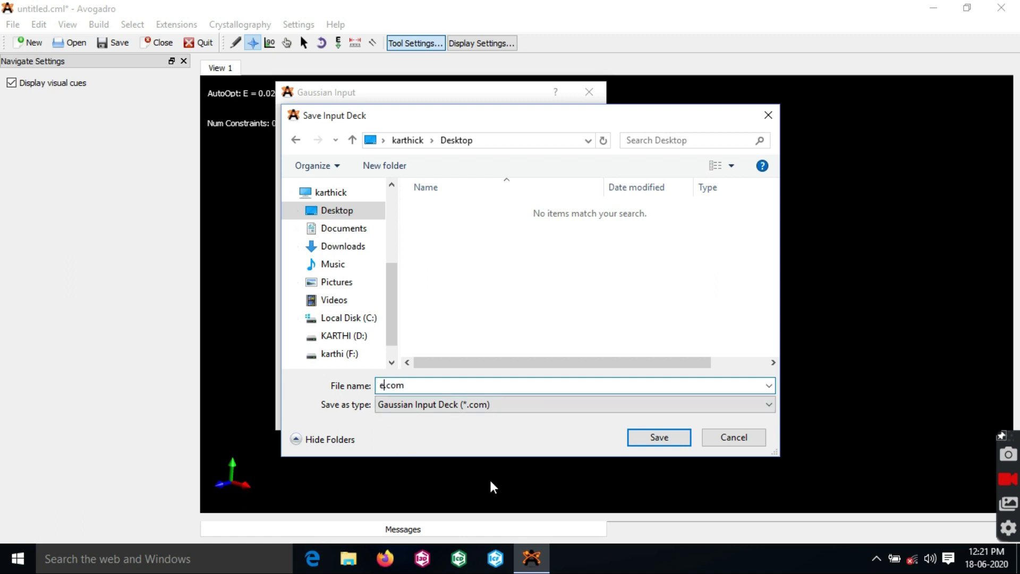
{"action": "type", "text": "mple"}
{"action": "left_click", "coordinate": [660, 437]}
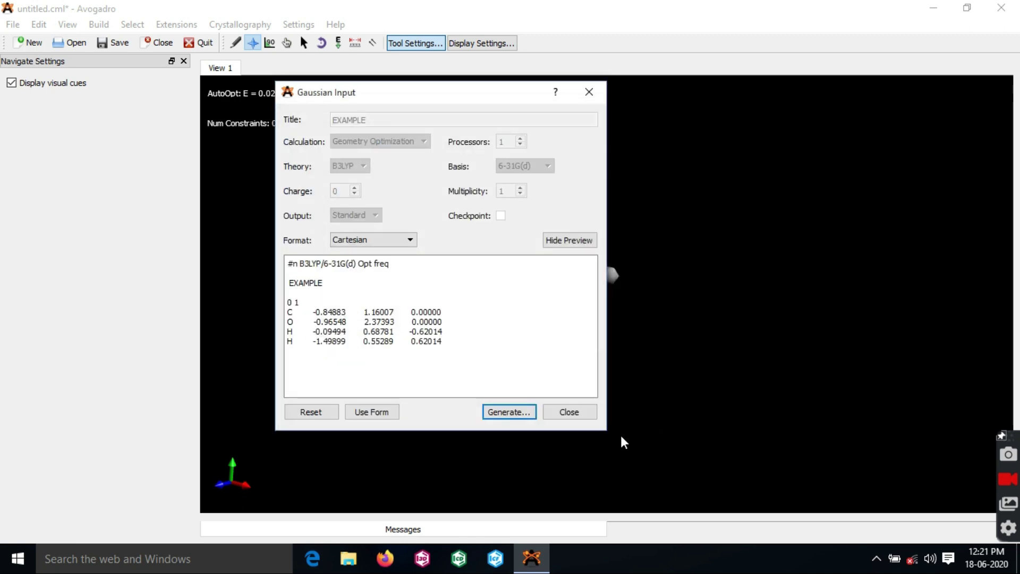
{"action": "left_click", "coordinate": [569, 412]}
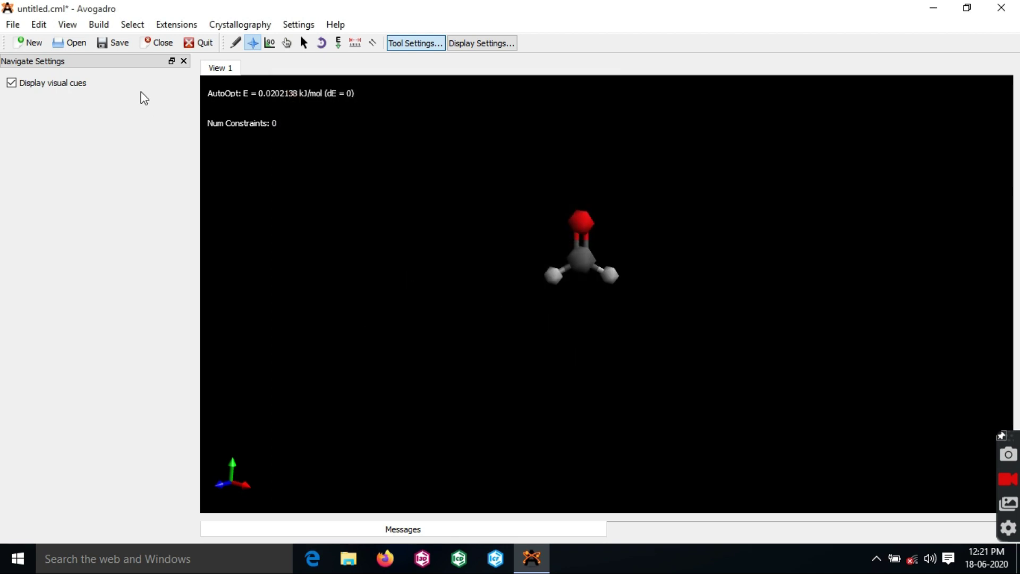
Save the molecule as example.cml in CML format on the Desktop
{"action": "left_click", "coordinate": [12, 24]}
{"action": "left_click", "coordinate": [24, 118]}
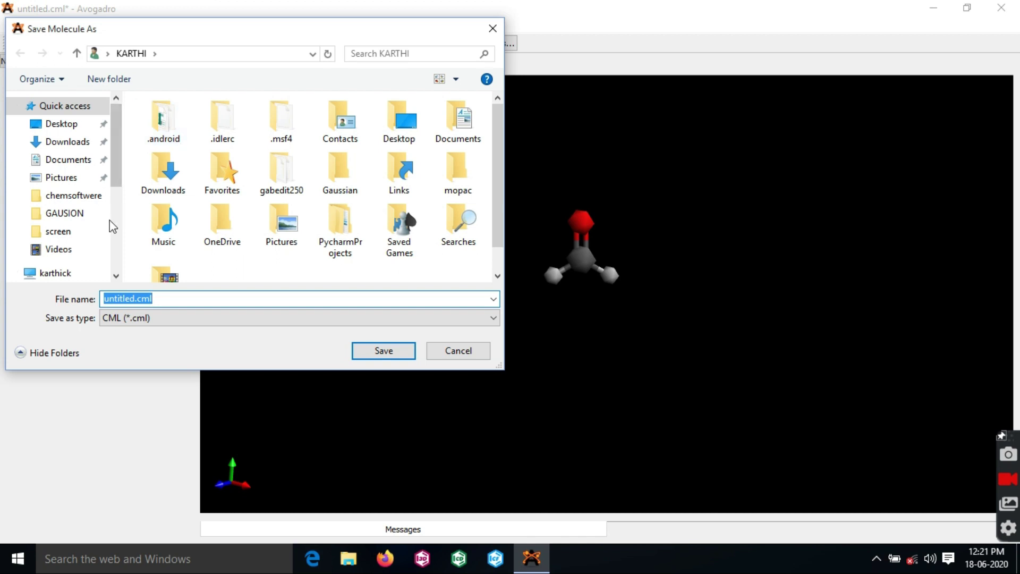
{"action": "left_click", "coordinate": [61, 125]}
{"action": "double_click", "coordinate": [136, 298]}
{"action": "left_click", "coordinate": [136, 298]}
{"action": "key", "text": "BackSpace"}
{"action": "key", "text": "BackSpace"}
{"action": "key", "text": "BackSpace"}
{"action": "key", "text": "BackSpace"}
{"action": "key", "text": "BackSpace"}
{"action": "key", "text": "BackSpace"}
{"action": "key", "text": "BackSpace"}
{"action": "key", "text": "BackSpace"}
{"action": "type", "text": "e"}
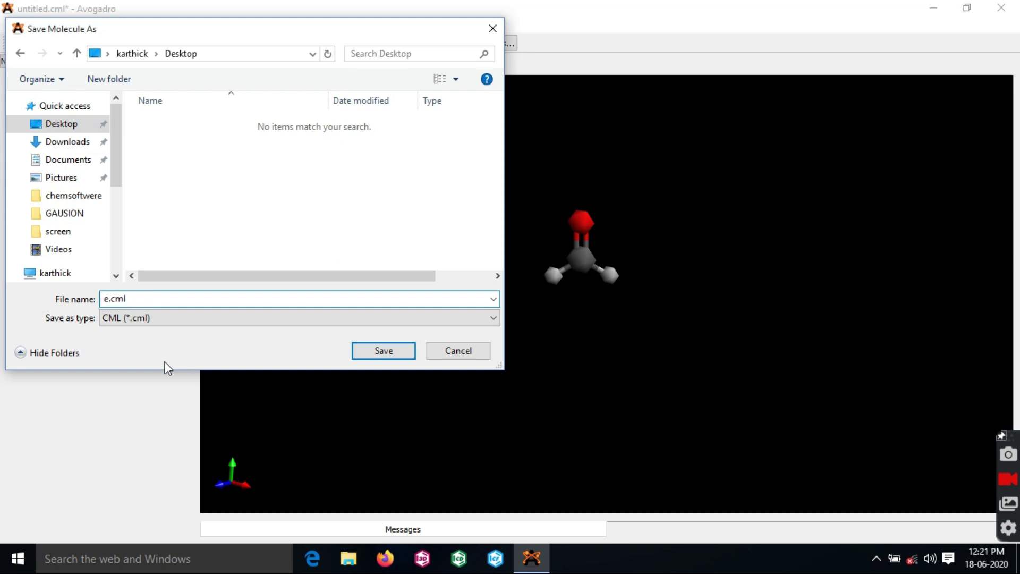
{"action": "type", "text": "xam"}
{"action": "type", "text": "ble"}
{"action": "key", "text": "BackSpace"}
{"action": "type", "text": "ple"}
{"action": "left_click", "coordinate": [366, 355]}
Exit the molecule editor, discarding the remaining unsaved changes, and refresh the desktop
{"action": "left_click", "coordinate": [1000, 7]}
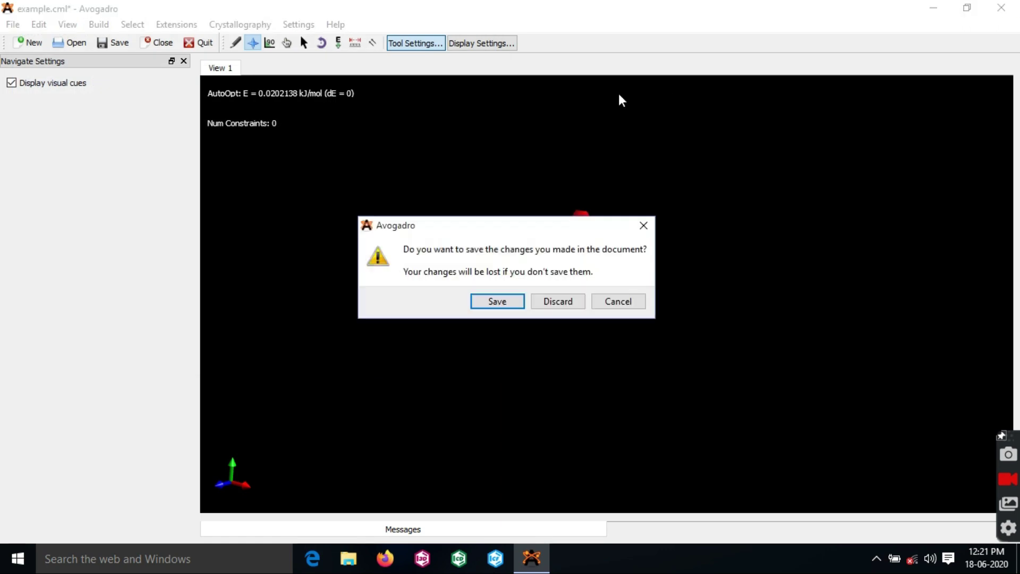
{"action": "left_click", "coordinate": [555, 303]}
{"action": "right_click", "coordinate": [578, 202]}
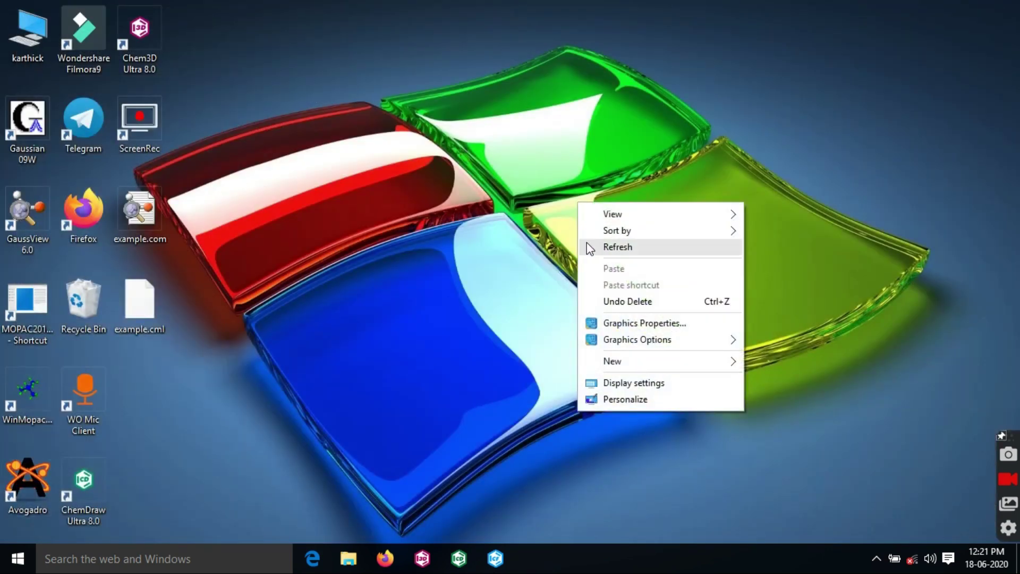
{"action": "left_click", "coordinate": [590, 248]}
{"action": "right_click", "coordinate": [587, 243]}
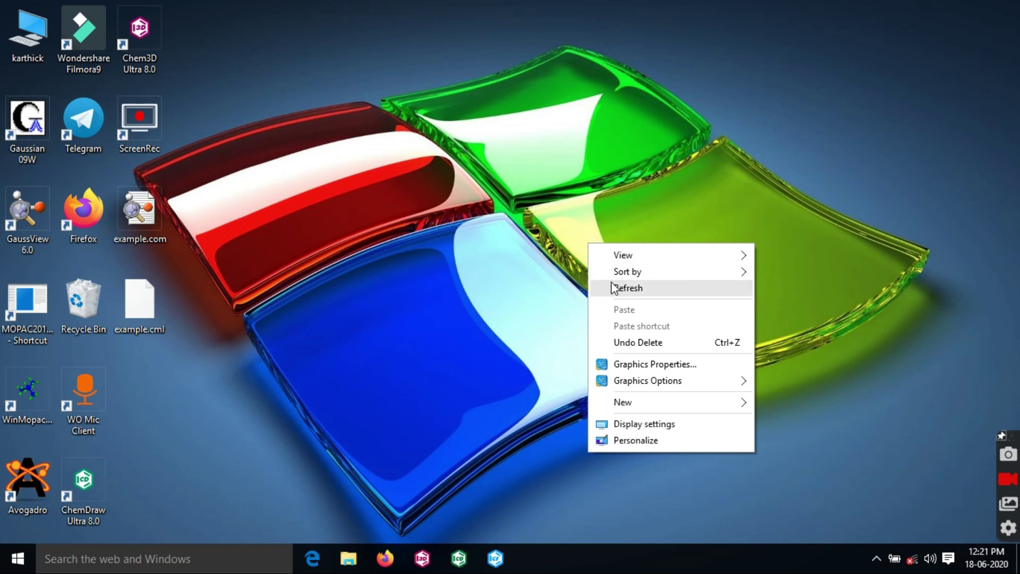
{"action": "mouse_move", "coordinate": [626, 272]}
{"action": "left_click", "coordinate": [667, 288]}
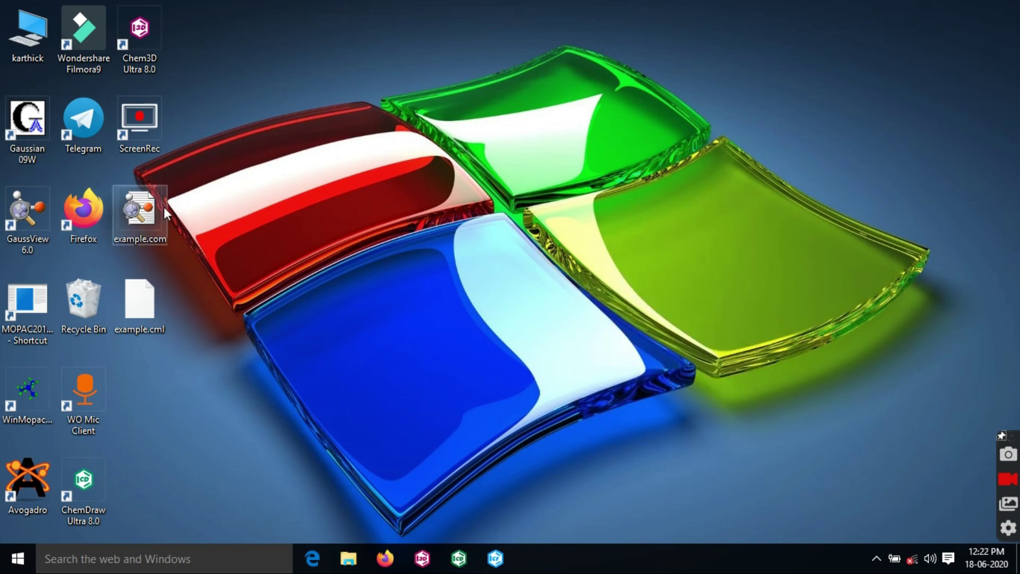
Launch Gaussian 09W and open example.com from the Desktop, with the file filter set to All Files
{"action": "double_click", "coordinate": [26, 130]}
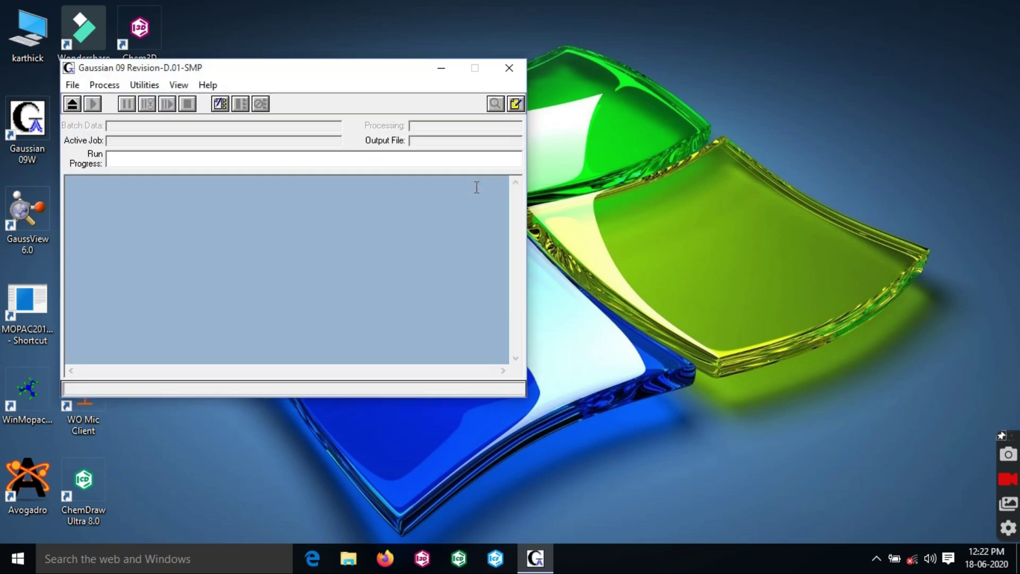
{"action": "left_click_drag", "start_coordinate": [423, 97], "coordinate": [607, 84]}
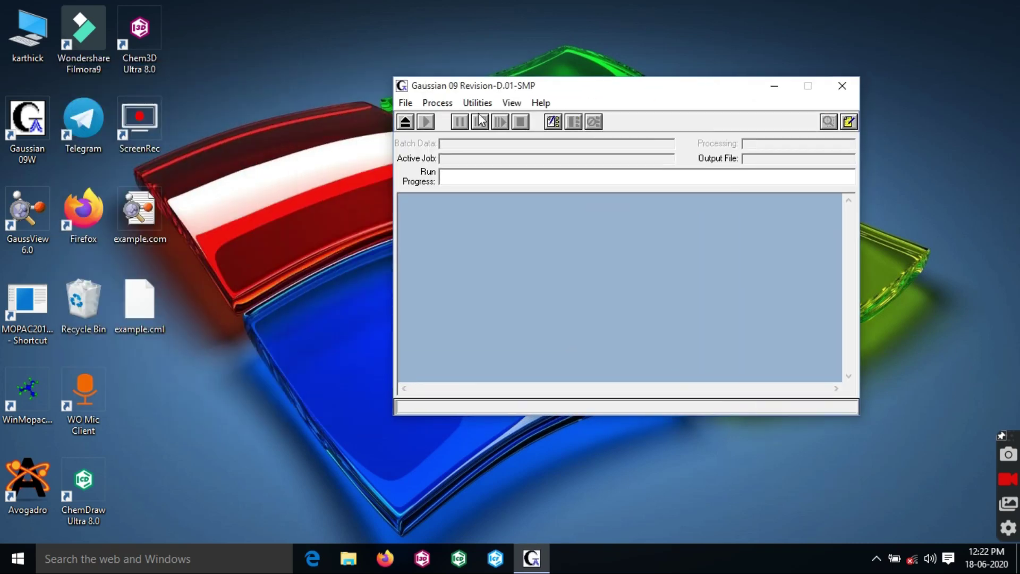
{"action": "left_click", "coordinate": [406, 103]}
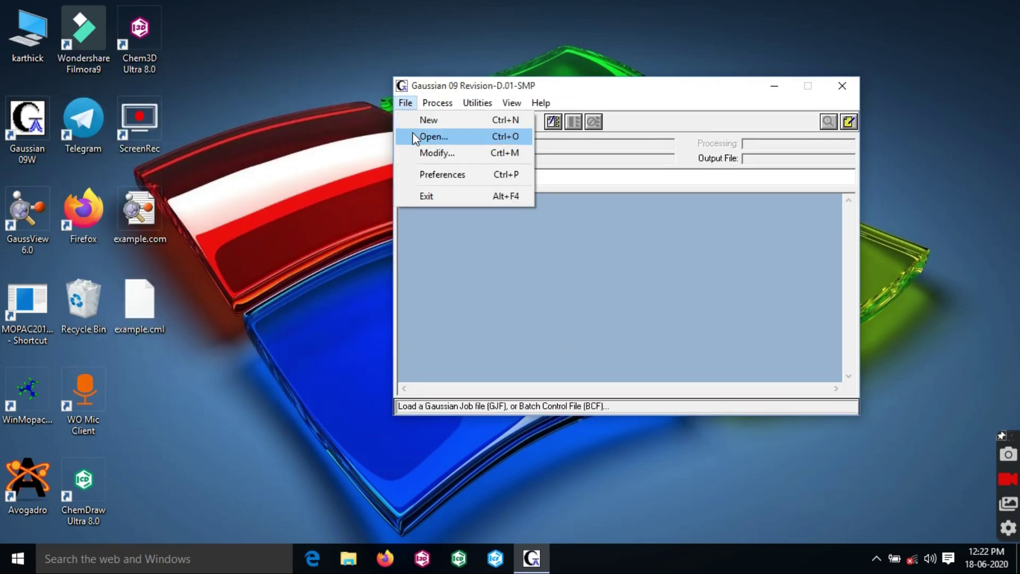
{"action": "left_click", "coordinate": [412, 137]}
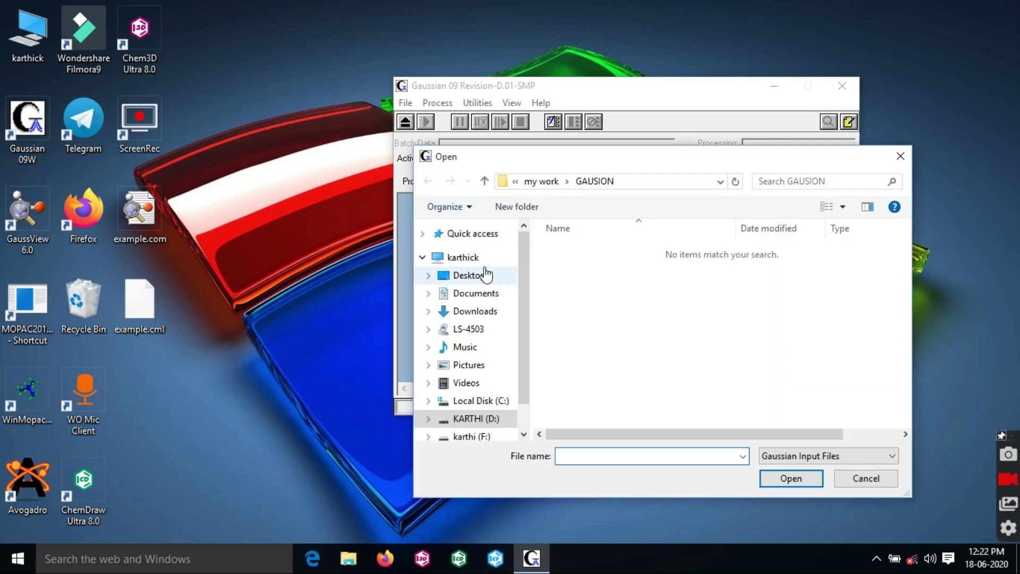
{"action": "left_click", "coordinate": [481, 292]}
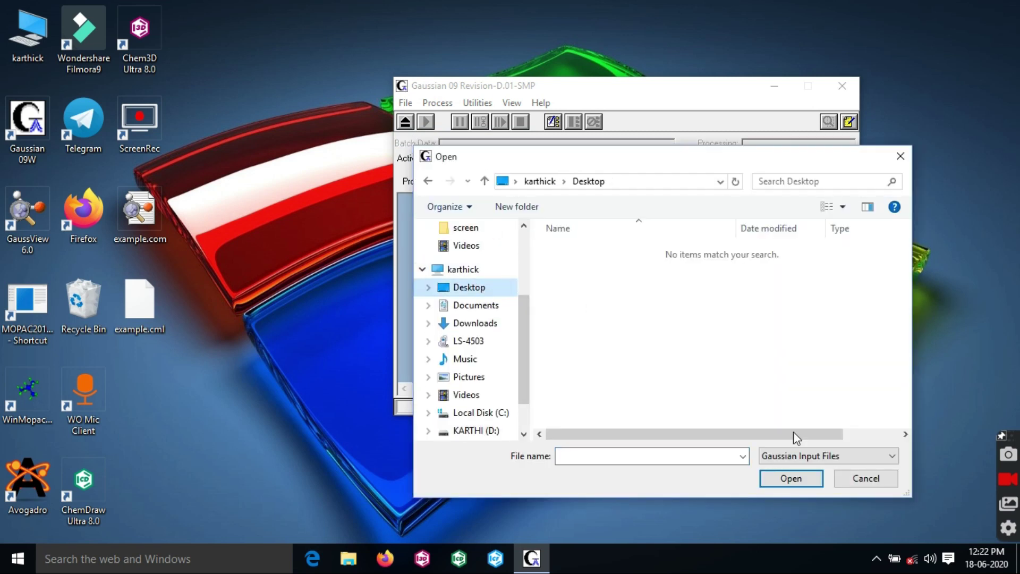
{"action": "left_click", "coordinate": [809, 457]}
{"action": "left_click", "coordinate": [811, 530]}
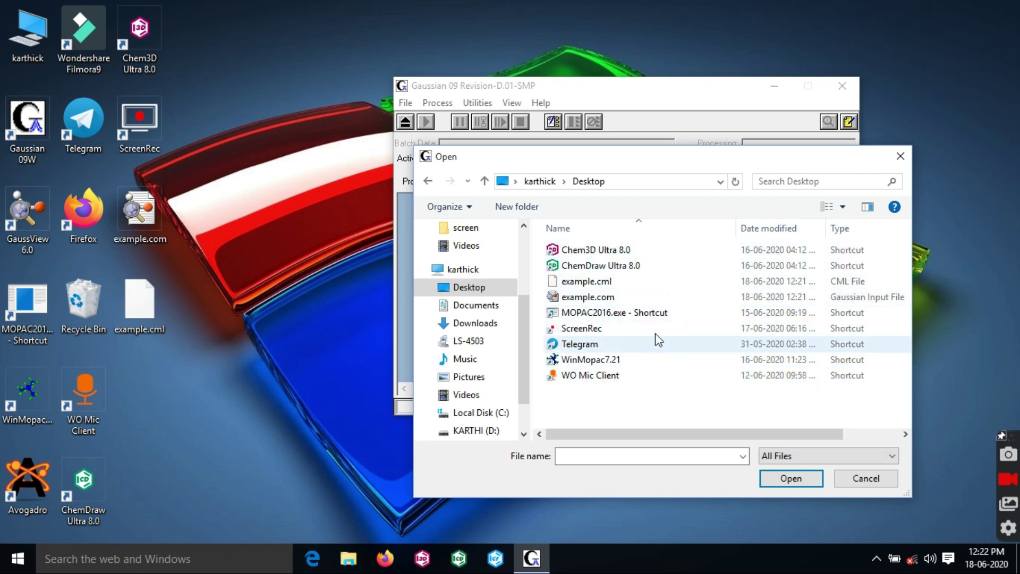
{"action": "left_click", "coordinate": [657, 297]}
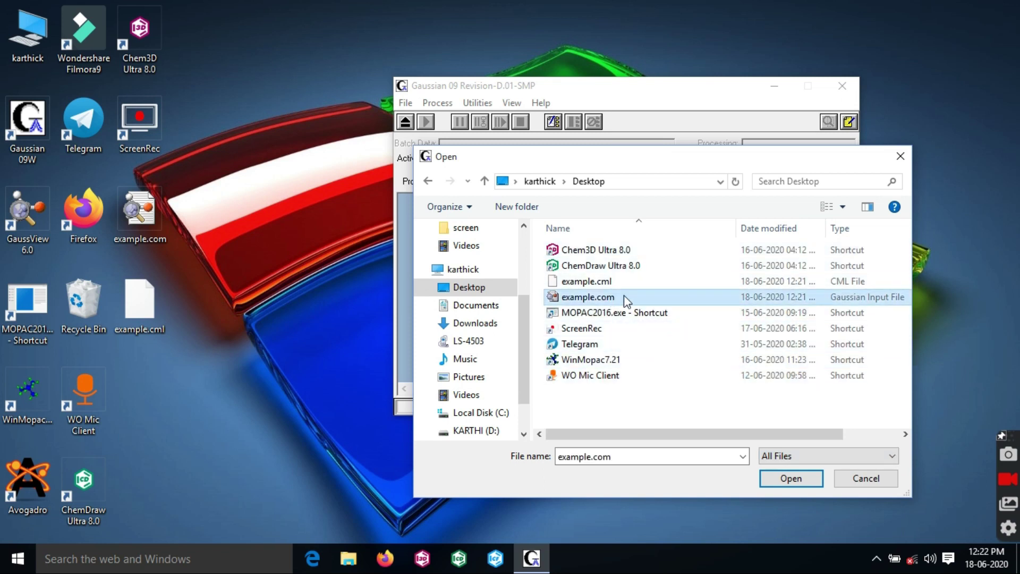
{"action": "left_click", "coordinate": [781, 476]}
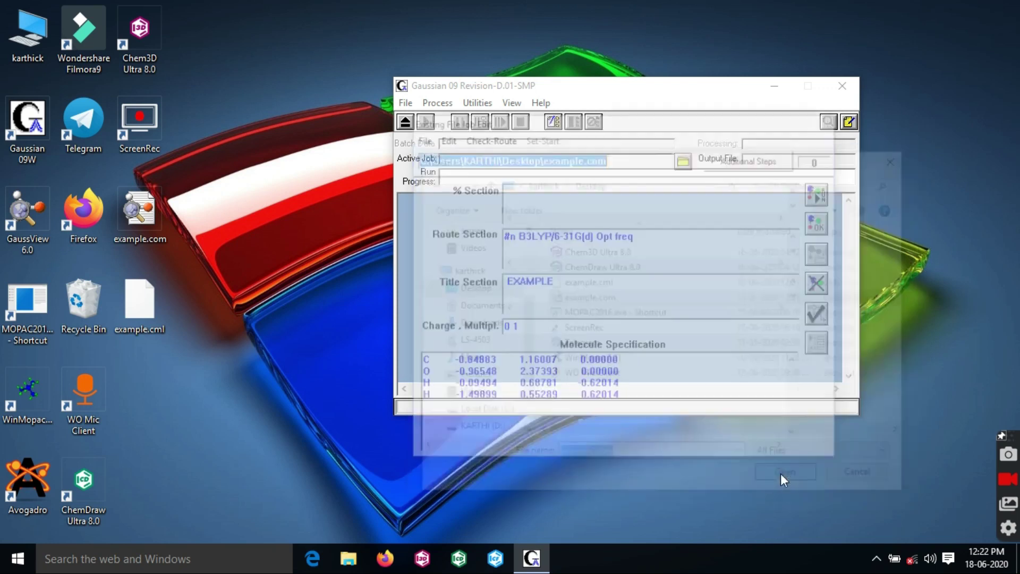
Check the job's route, title, charge and coordinates, and run it with the output saved as example.out on the Desktop
{"action": "left_click_drag", "start_coordinate": [644, 237], "coordinate": [470, 239]}
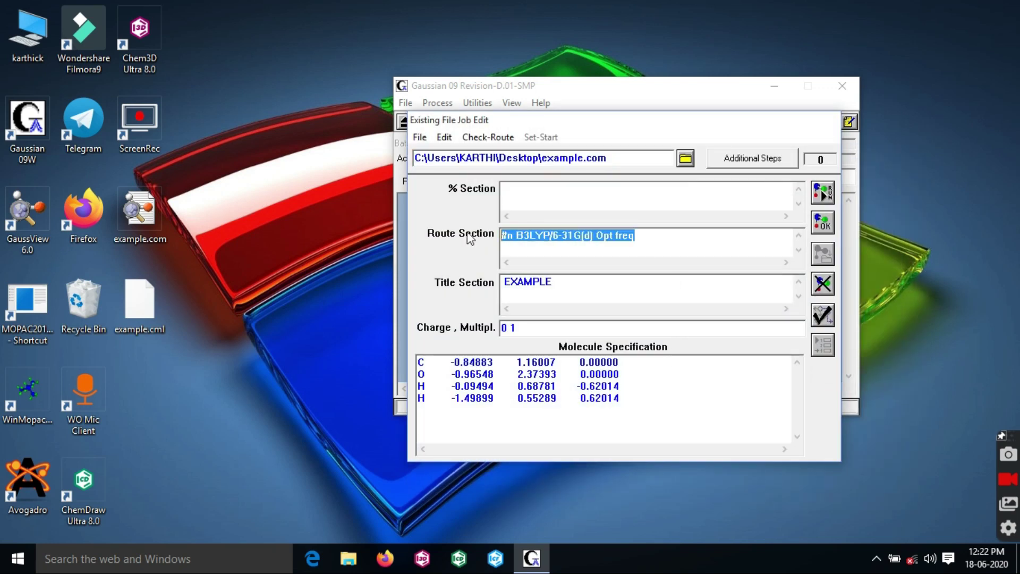
{"action": "left_click_drag", "start_coordinate": [561, 282], "coordinate": [493, 287]}
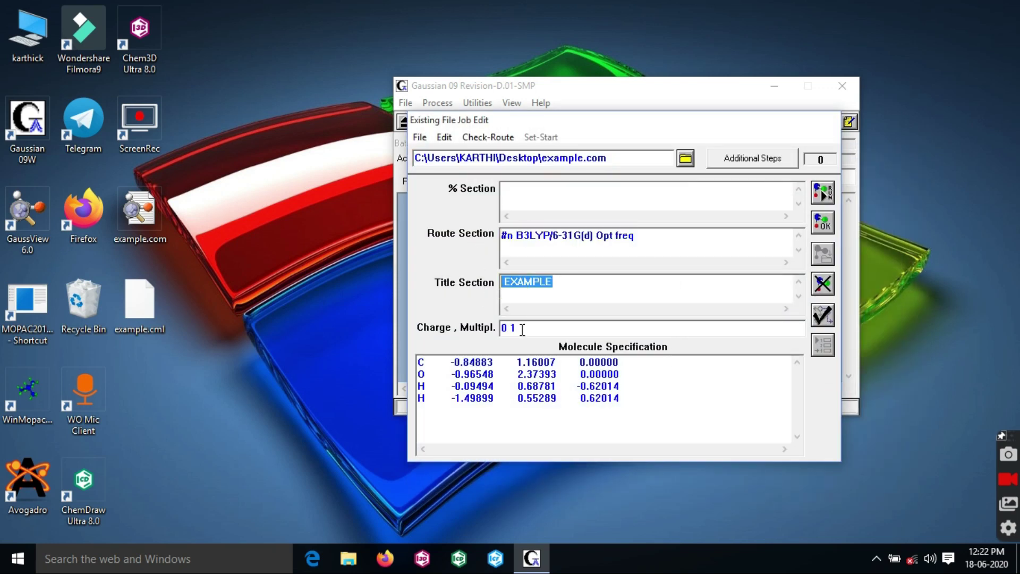
{"action": "left_click_drag", "start_coordinate": [522, 329], "coordinate": [450, 338]}
{"action": "left_click_drag", "start_coordinate": [668, 426], "coordinate": [408, 343]}
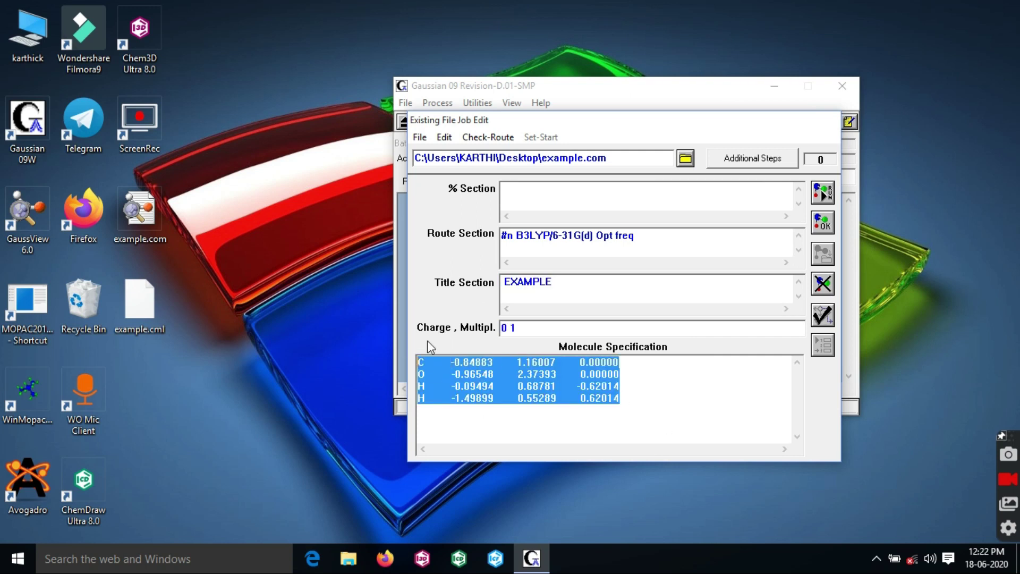
{"action": "left_click", "coordinate": [822, 192]}
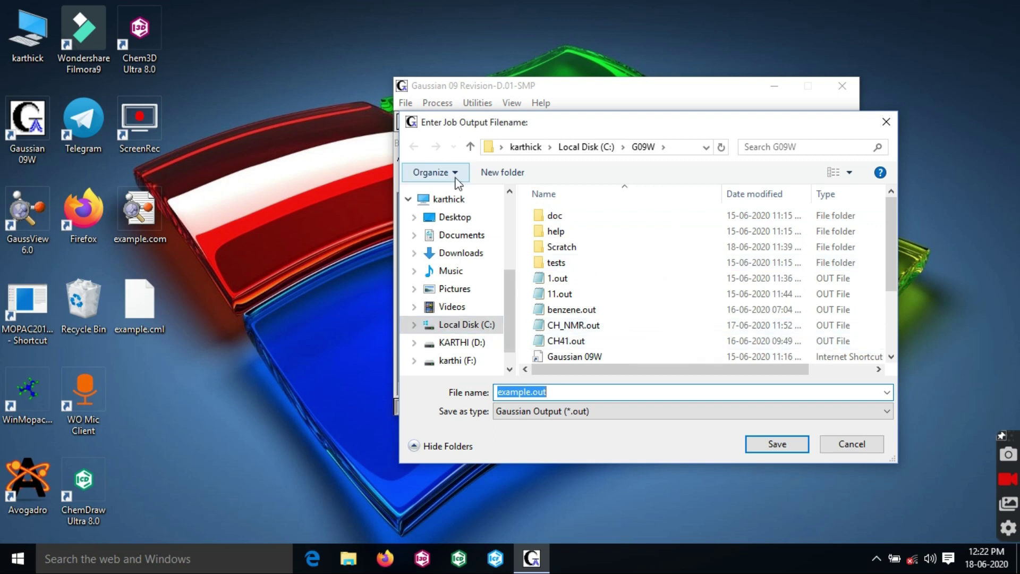
{"action": "left_click", "coordinate": [455, 217]}
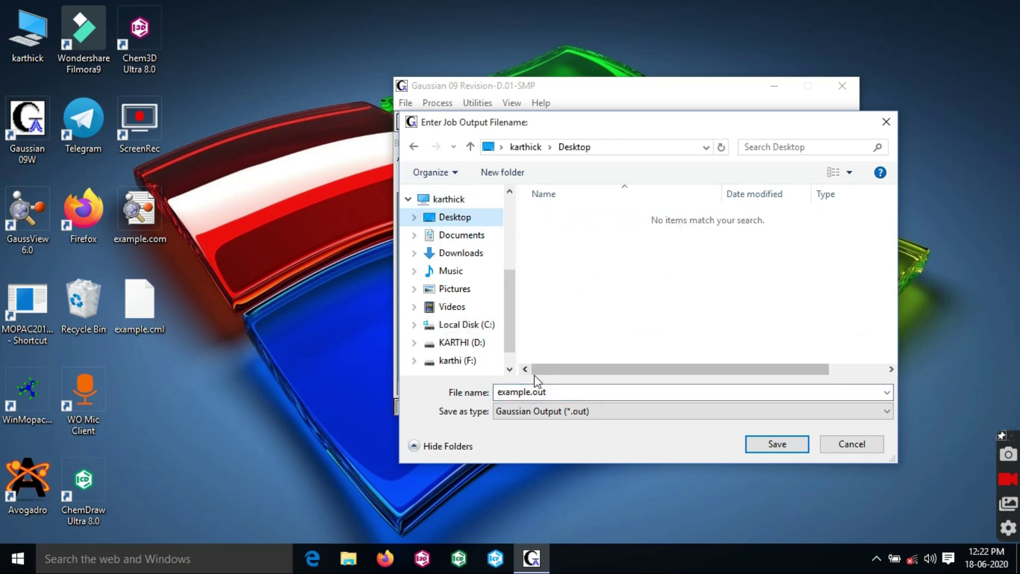
{"action": "double_click", "coordinate": [553, 391]}
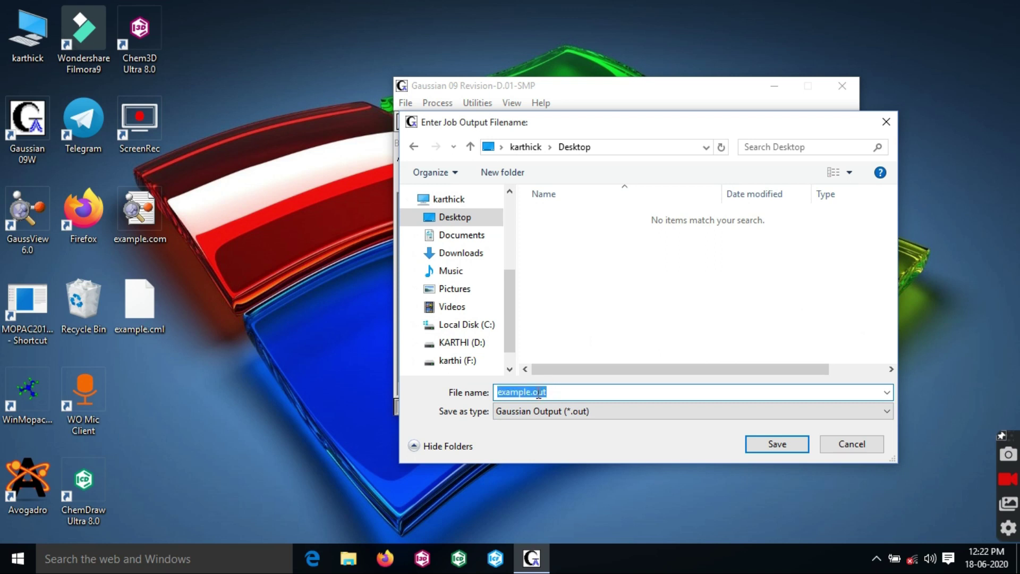
{"action": "left_click", "coordinate": [769, 445]}
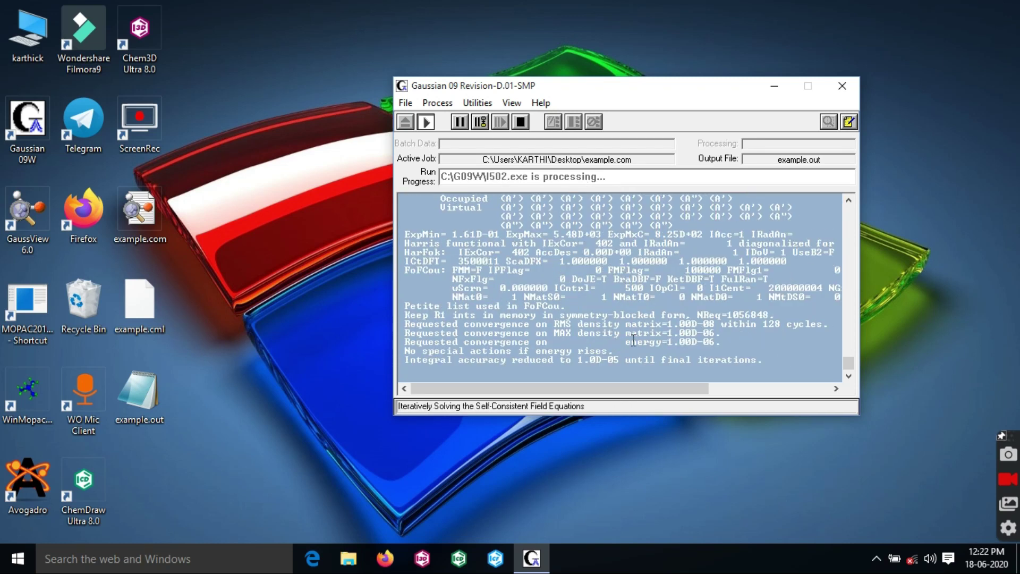
{"action": "mouse_move", "coordinate": [679, 390]}
{"action": "left_mouse_down"}
{"action": "mouse_move", "coordinate": [747, 407]}
{"action": "mouse_move", "coordinate": [685, 399]}
{"action": "left_mouse_up"}
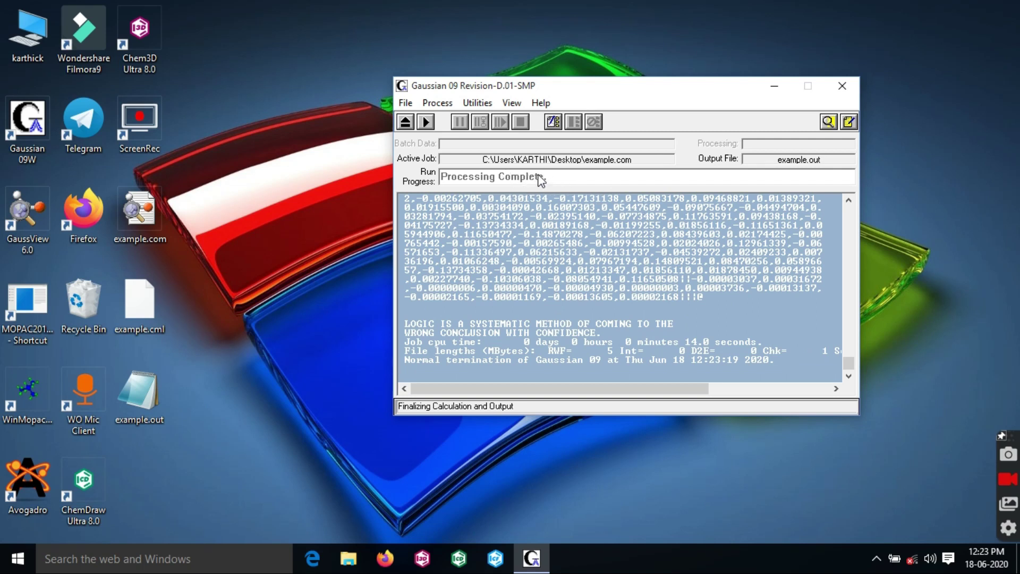
Close Gaussian 09W once the run is complete and refresh the desktop
{"action": "left_click", "coordinate": [842, 85]}
{"action": "right_click", "coordinate": [596, 94]}
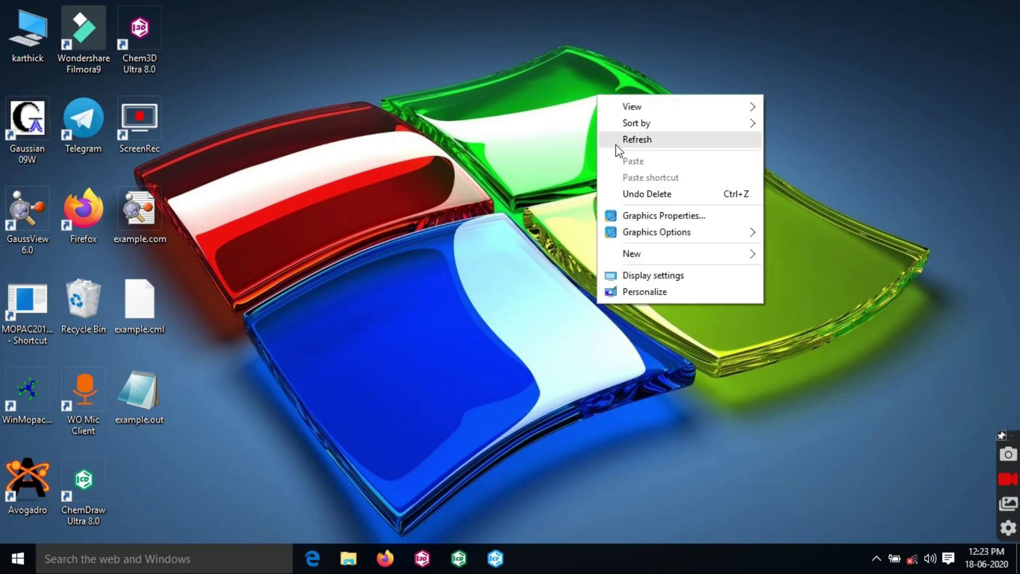
{"action": "left_click", "coordinate": [614, 139]}
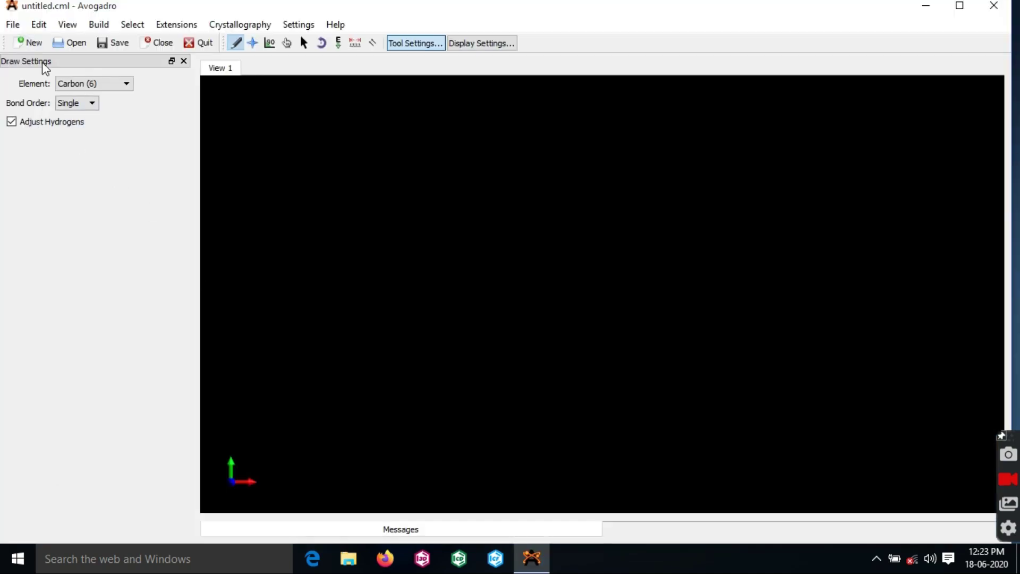
In Avogadro, open the Gaussian output file example.out from the Desktop
{"action": "left_click", "coordinate": [57, 46]}
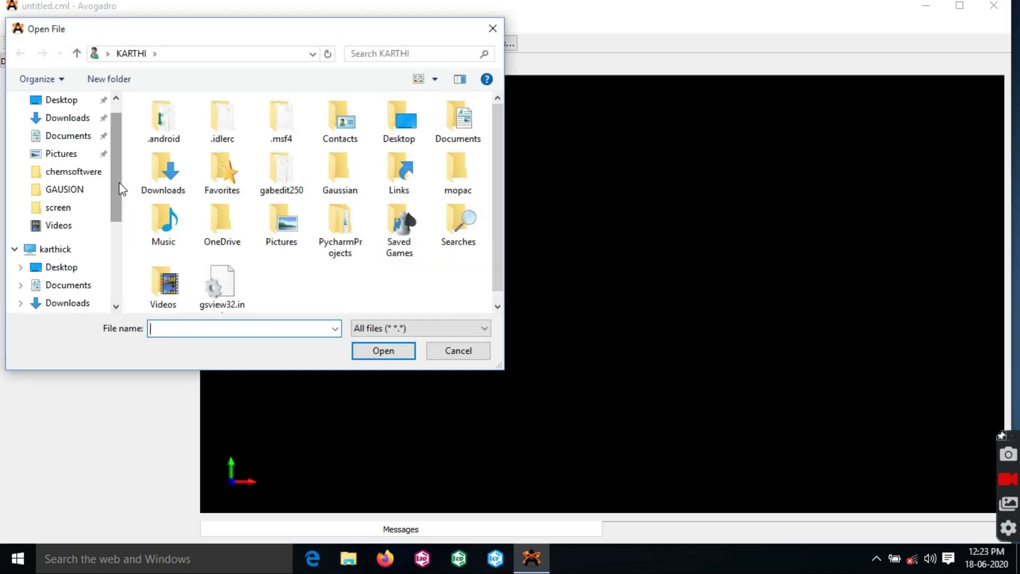
{"action": "left_click", "coordinate": [90, 265]}
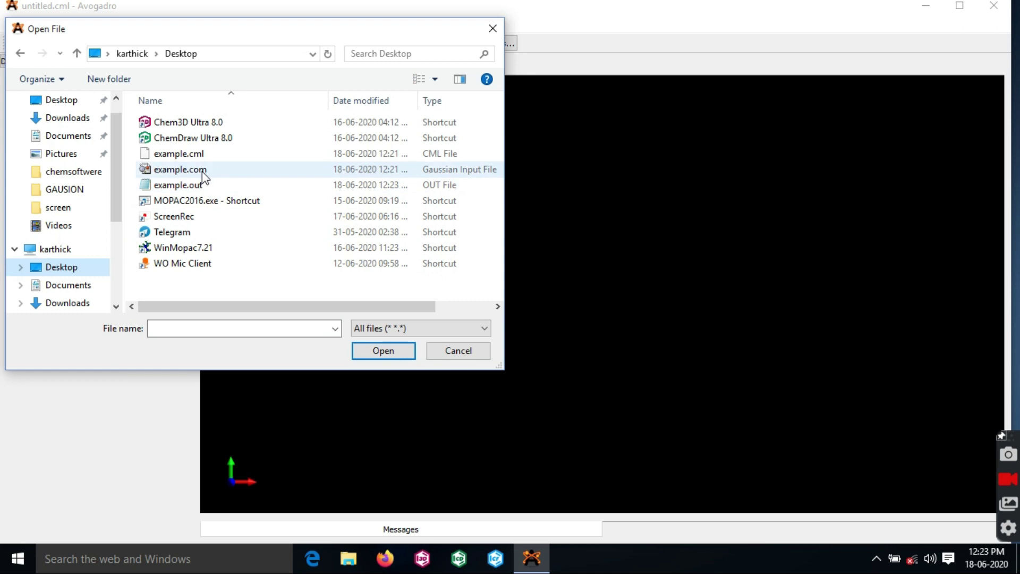
{"action": "left_click", "coordinate": [201, 185]}
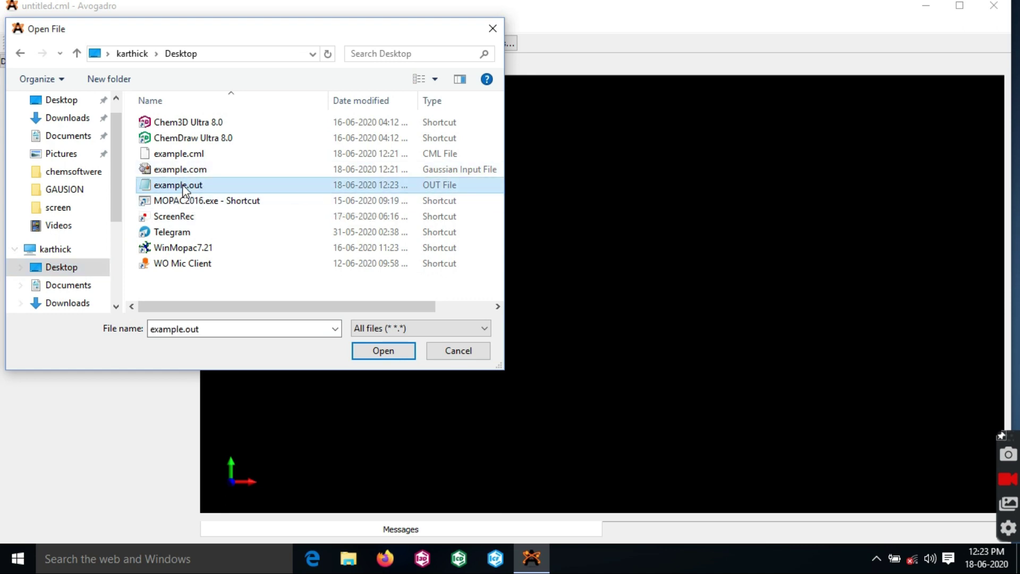
{"action": "left_click", "coordinate": [383, 350]}
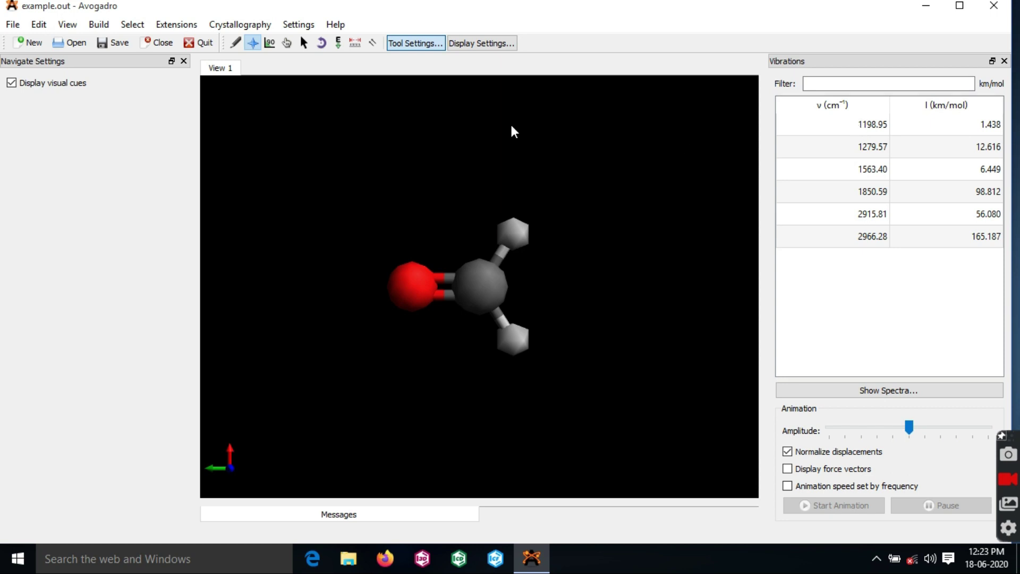
Start the animation of the 1198.95 cm⁻¹ vibration of the formaldehyde molecule
{"action": "left_click_drag", "start_coordinate": [403, 255], "coordinate": [533, 220]}
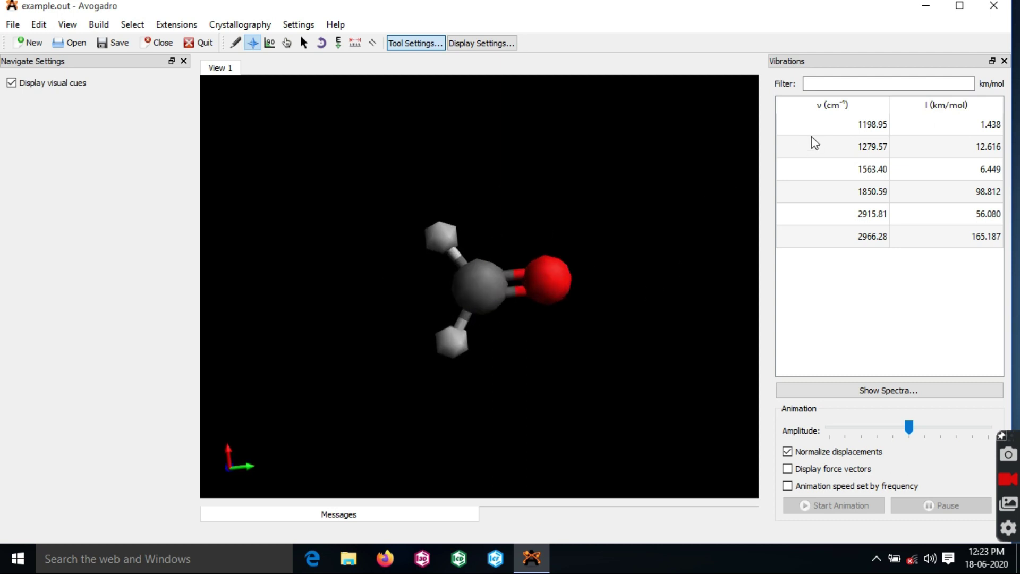
{"action": "left_click", "coordinate": [835, 128]}
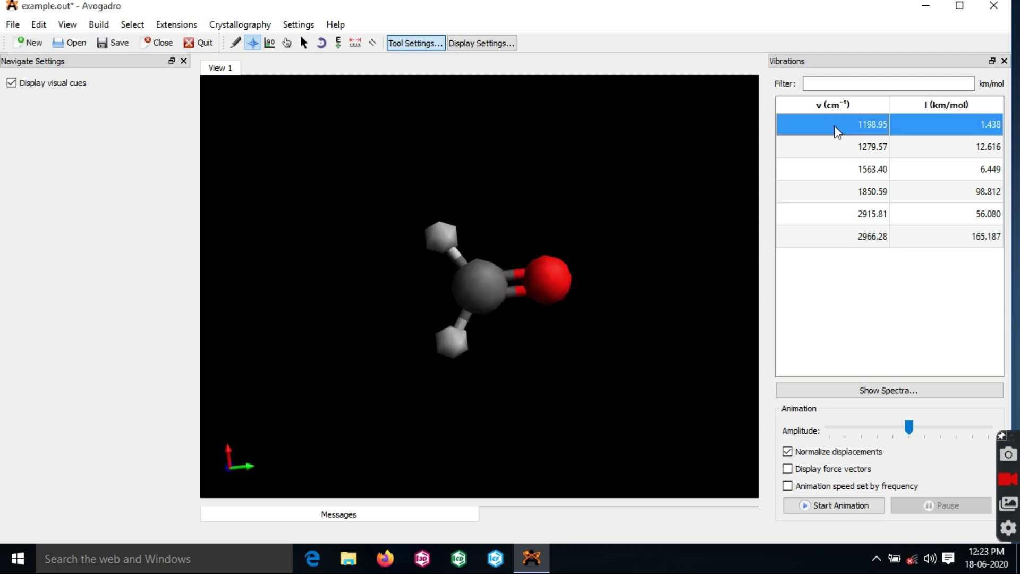
{"action": "left_click", "coordinate": [811, 507]}
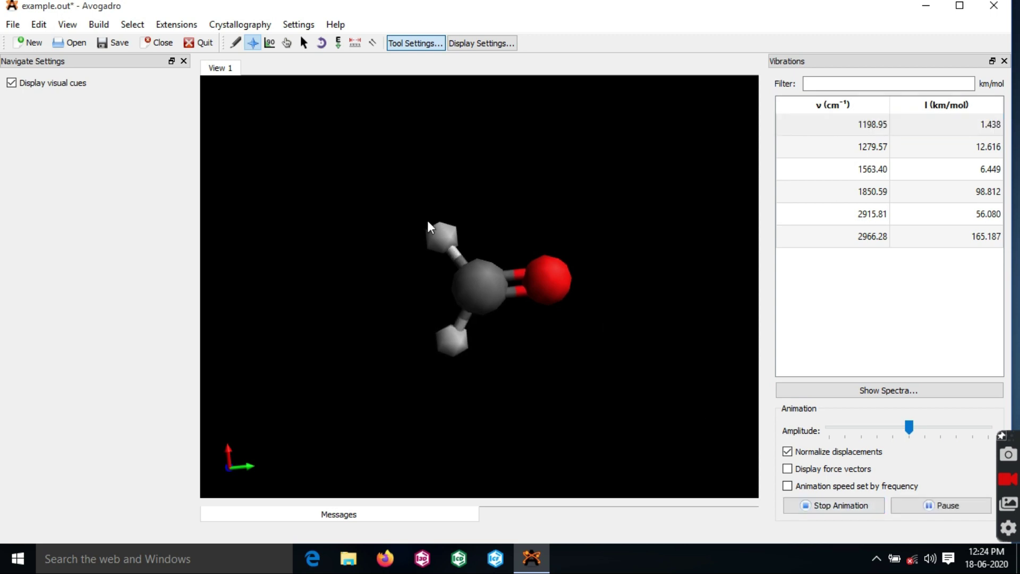
Show the Display Types settings and enable the Axes display for the molecule
{"action": "right_click", "coordinate": [78, 63]}
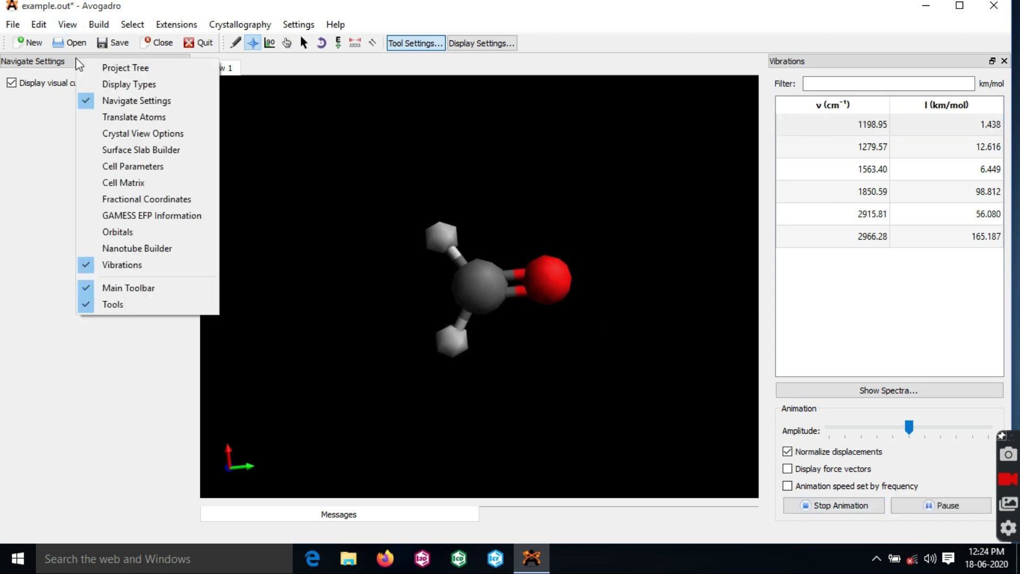
{"action": "left_click", "coordinate": [98, 84]}
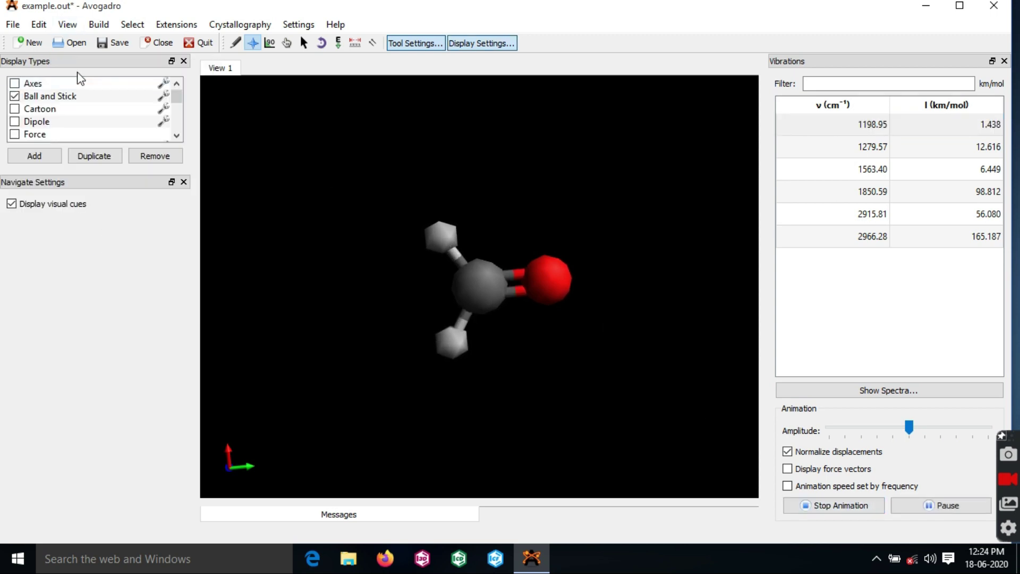
{"action": "left_click", "coordinate": [18, 82]}
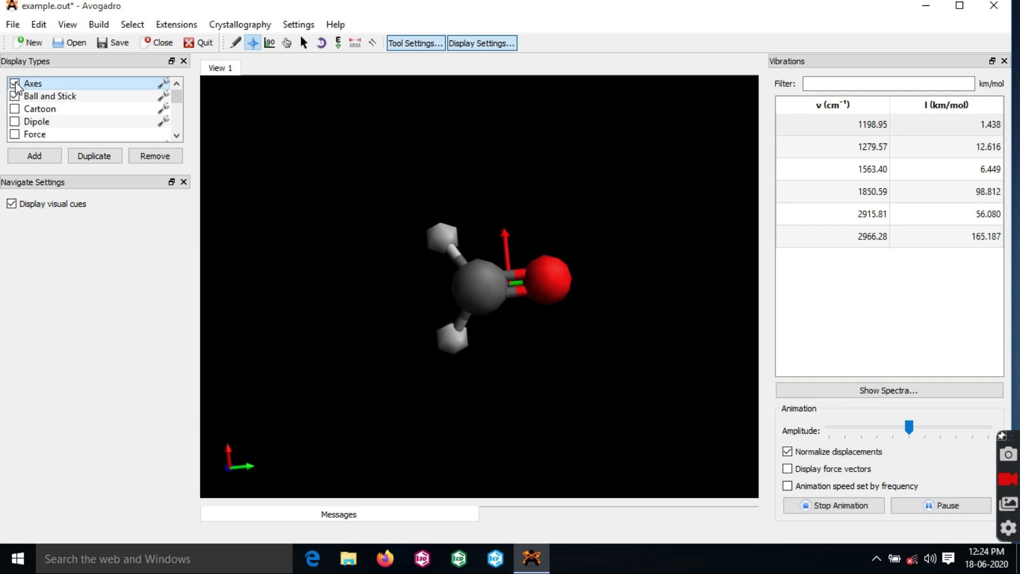
{"action": "left_click_drag", "start_coordinate": [512, 350], "coordinate": [474, 308]}
Animate the 1279.57 cm⁻¹ vibration with a larger amplitude and turn off the Axes display
{"action": "left_click_drag", "start_coordinate": [909, 427], "coordinate": [933, 433]}
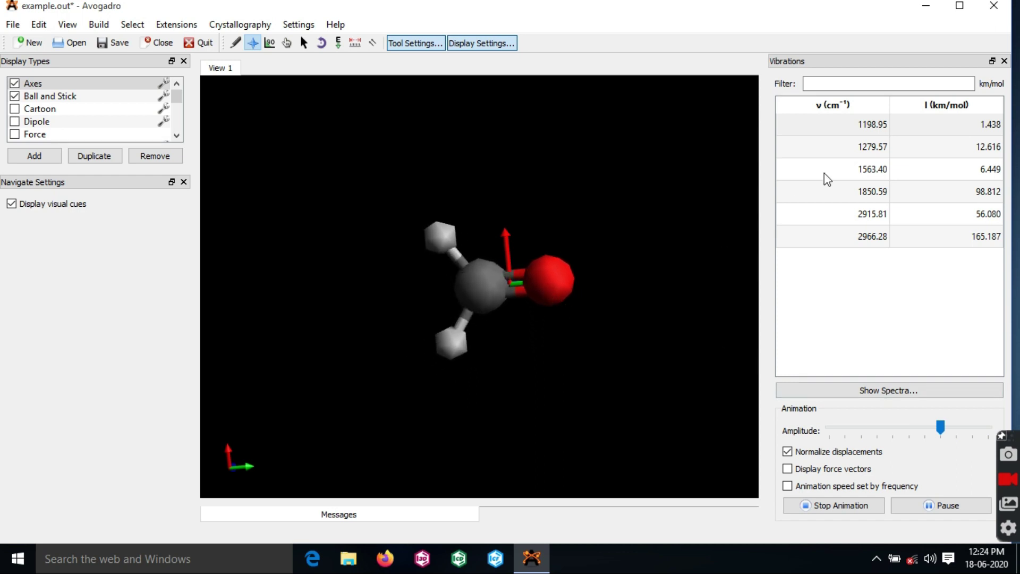
{"action": "left_click", "coordinate": [831, 146]}
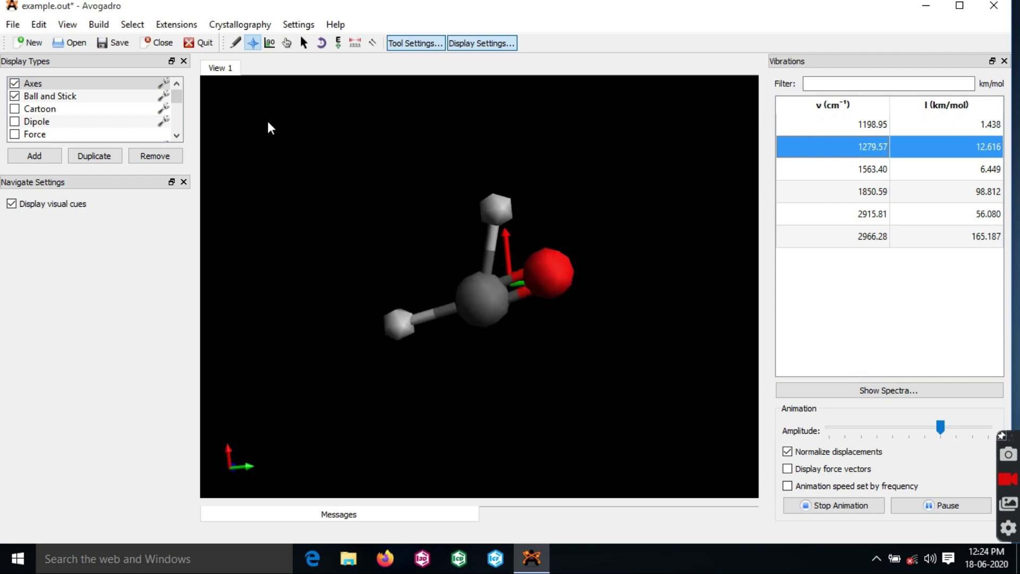
{"action": "left_click", "coordinate": [14, 84]}
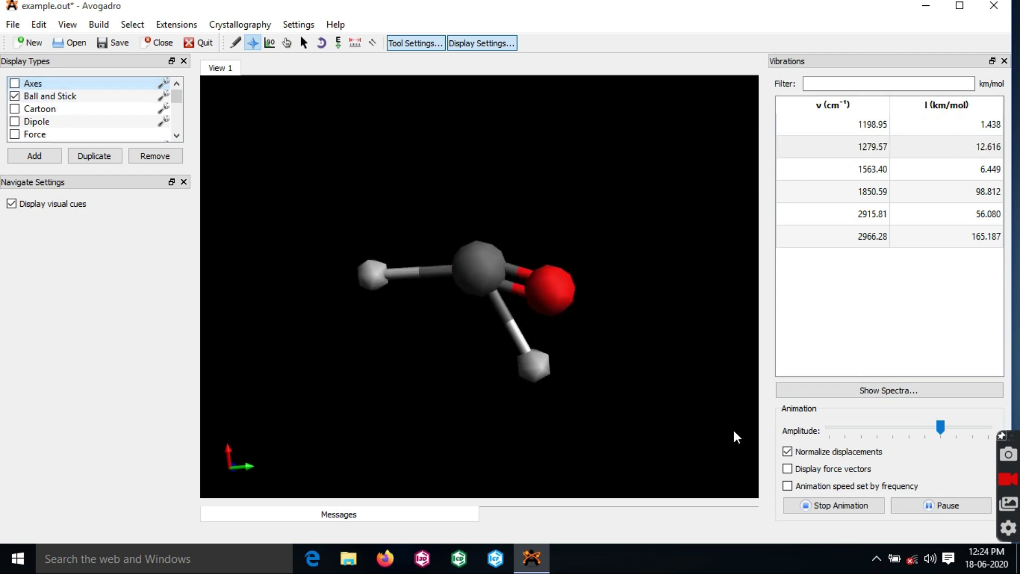
Animate the 1563.40 cm⁻¹ vibration, trying minimum and maximum amplitude before setting it to about 80% of the range
{"action": "left_click", "coordinate": [857, 170]}
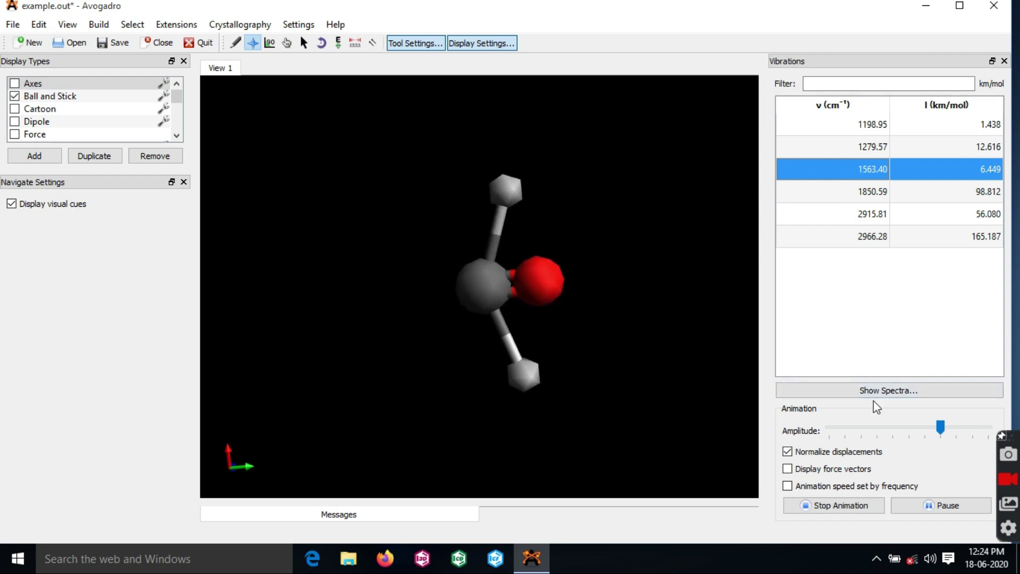
{"action": "left_click", "coordinate": [925, 428]}
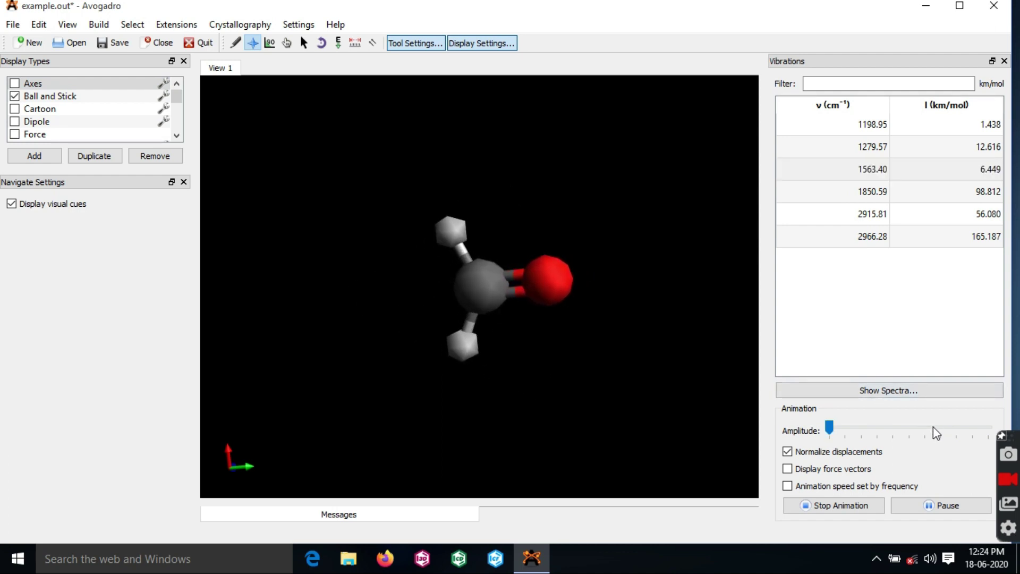
{"action": "left_click", "coordinate": [911, 429]}
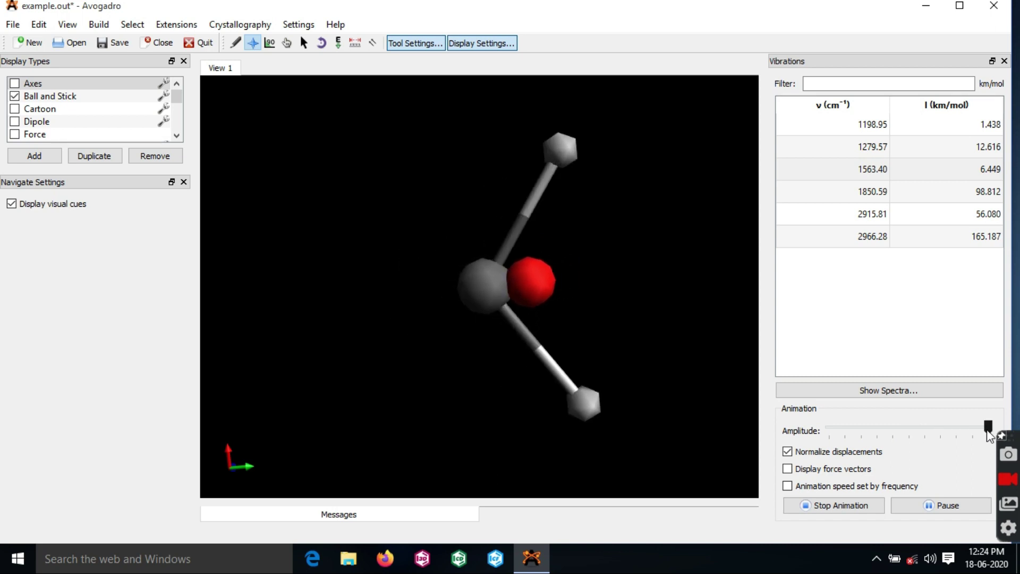
{"action": "left_click_drag", "start_coordinate": [987, 428], "coordinate": [956, 428]}
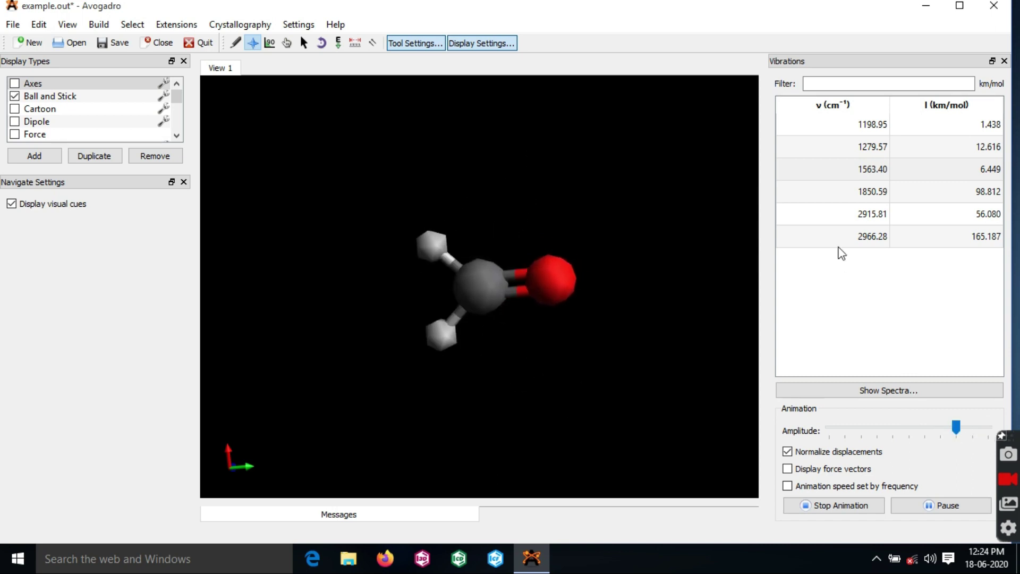
View the 1850.59, 2915.81 and 2966.28 cm⁻¹ vibrations in turn, and stop the animation
{"action": "left_click", "coordinate": [849, 195]}
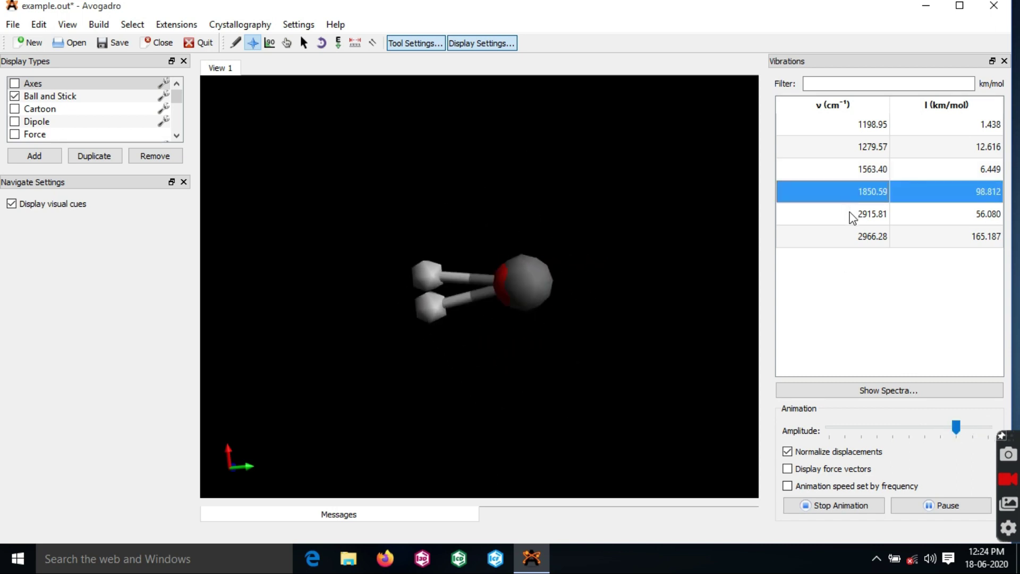
{"action": "left_click", "coordinate": [851, 219]}
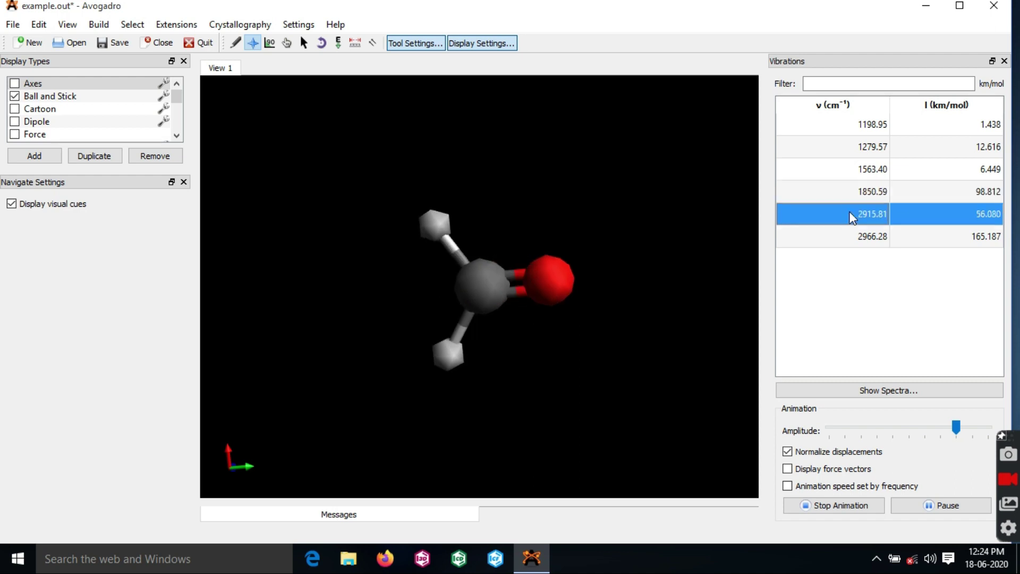
{"action": "left_click", "coordinate": [854, 242]}
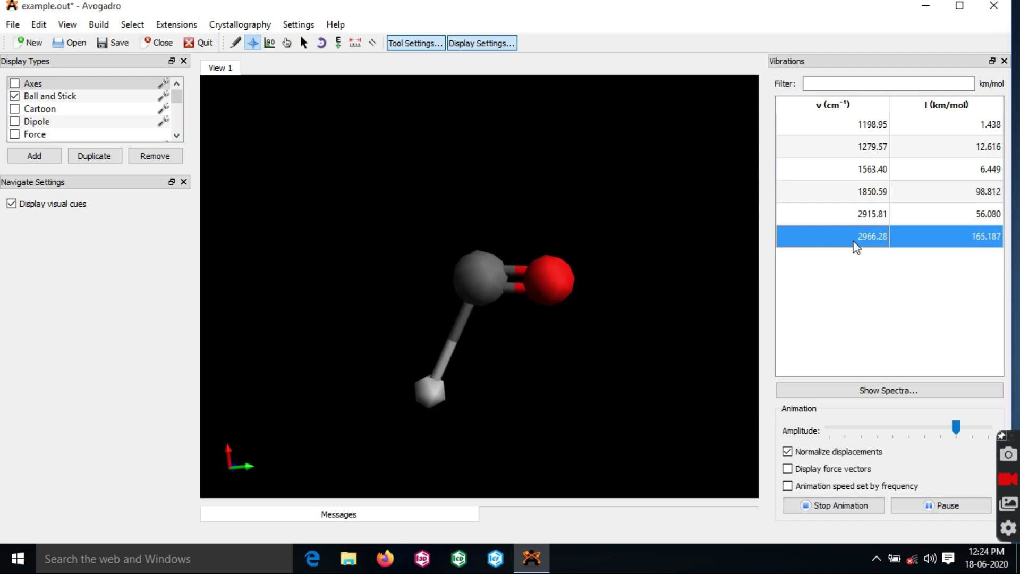
{"action": "left_click", "coordinate": [855, 505]}
Show the infrared spectrum with its advanced options, apply the Dark appearance scheme, and close the spectra window
{"action": "left_click", "coordinate": [884, 391]}
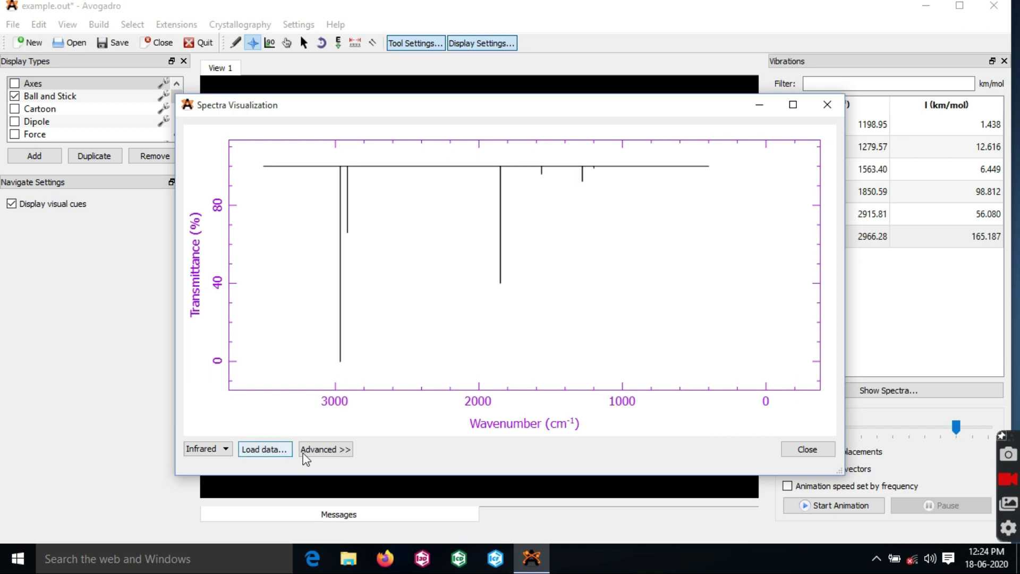
{"action": "left_click", "coordinate": [322, 449]}
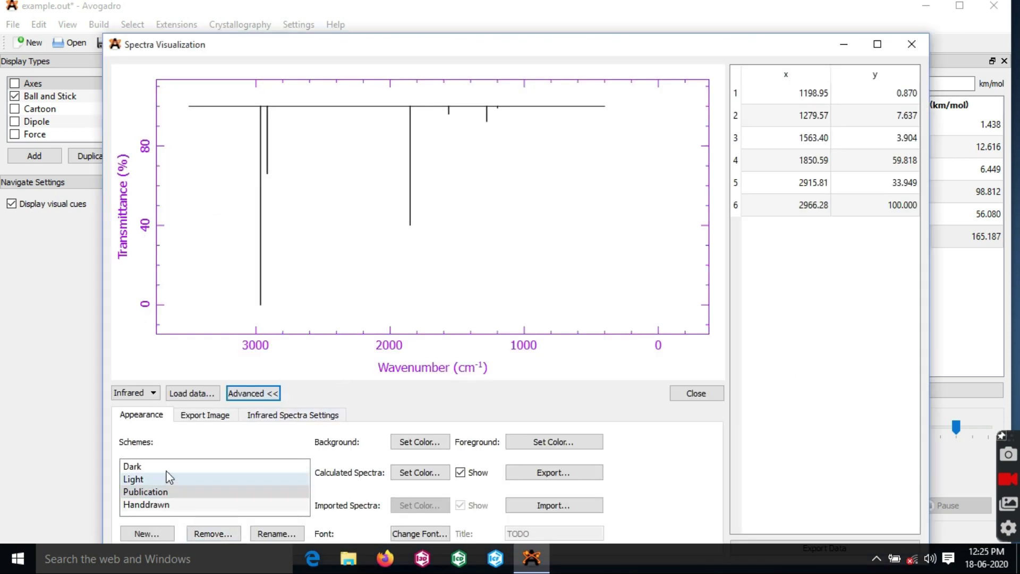
{"action": "left_click", "coordinate": [194, 467]}
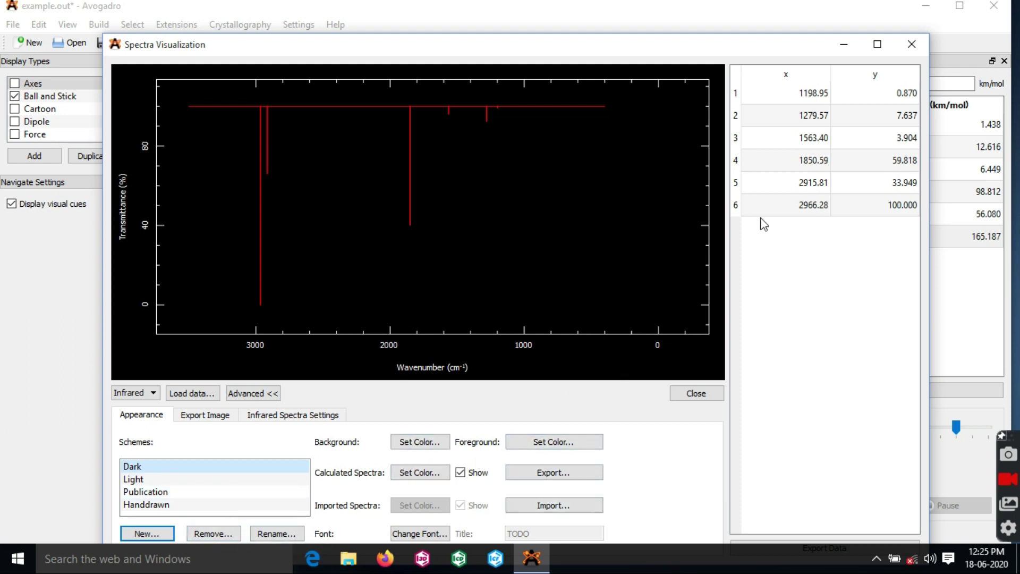
{"action": "left_click", "coordinate": [911, 44]}
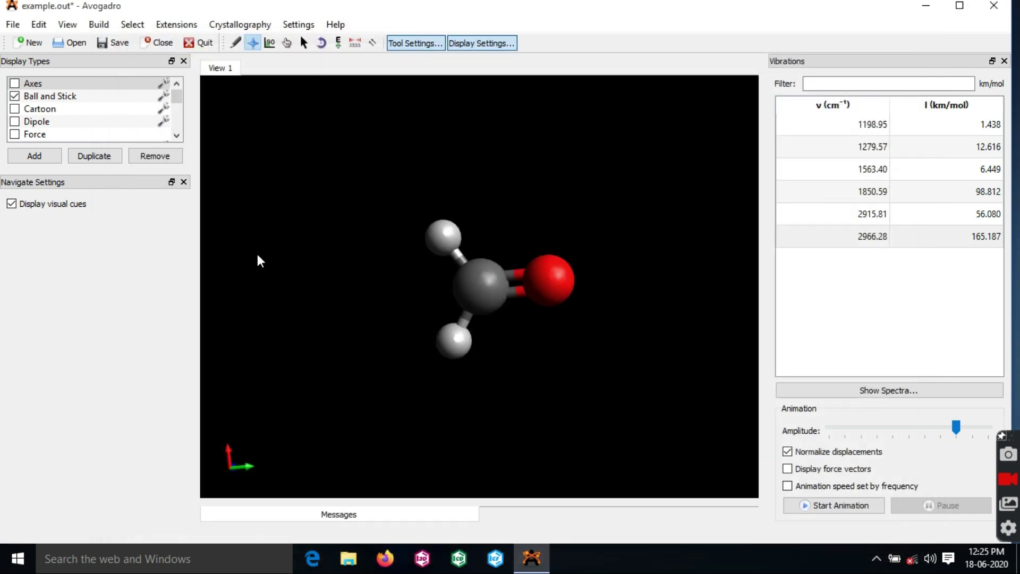